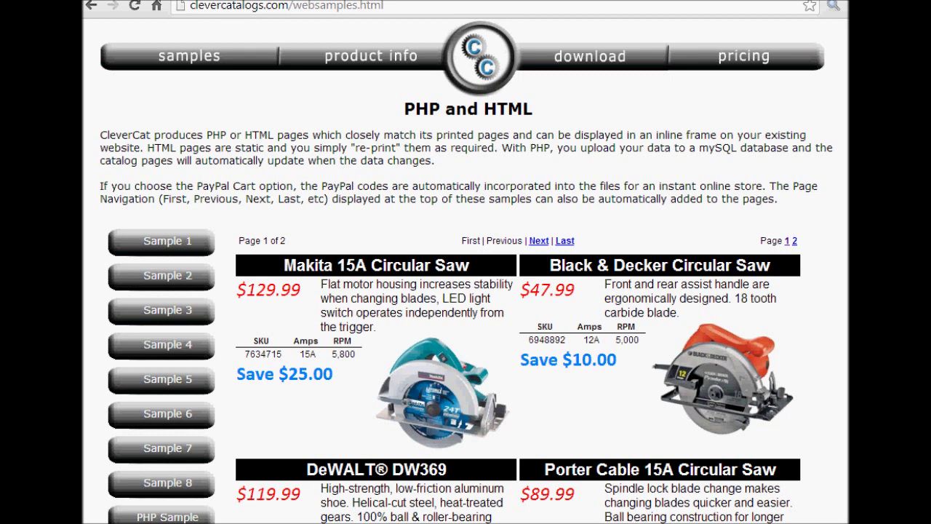
- Inspect the sample catalog page's navigation row, and examine the page source for the category links' catContent target
{"action": "left_click_drag", "start_coordinate": [426, 6], "coordinate": [180, 6]}
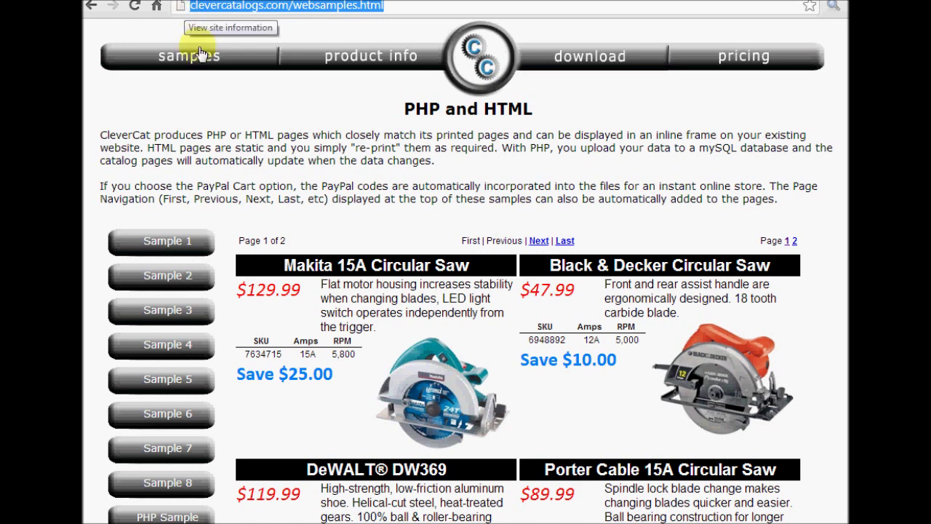
{"action": "left_click_drag", "start_coordinate": [241, 240], "coordinate": [799, 241]}
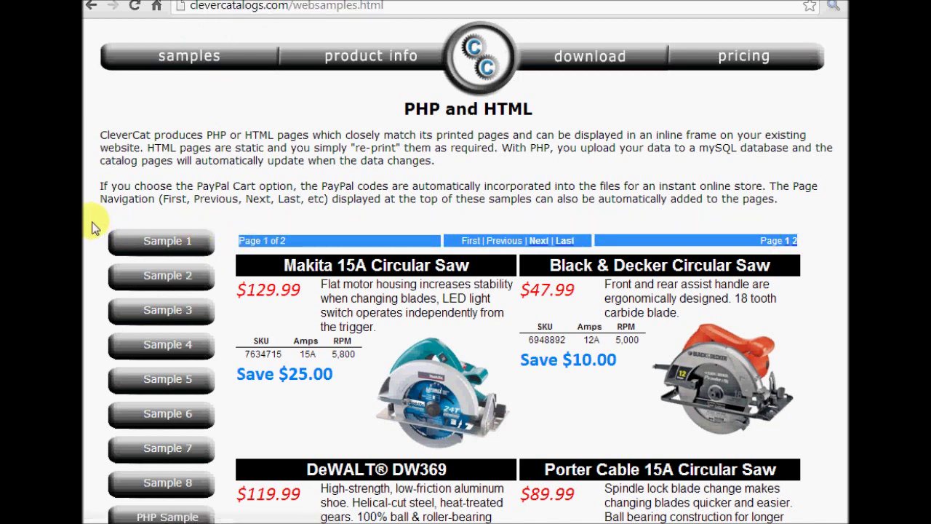
{"action": "right_click", "coordinate": [134, 218]}
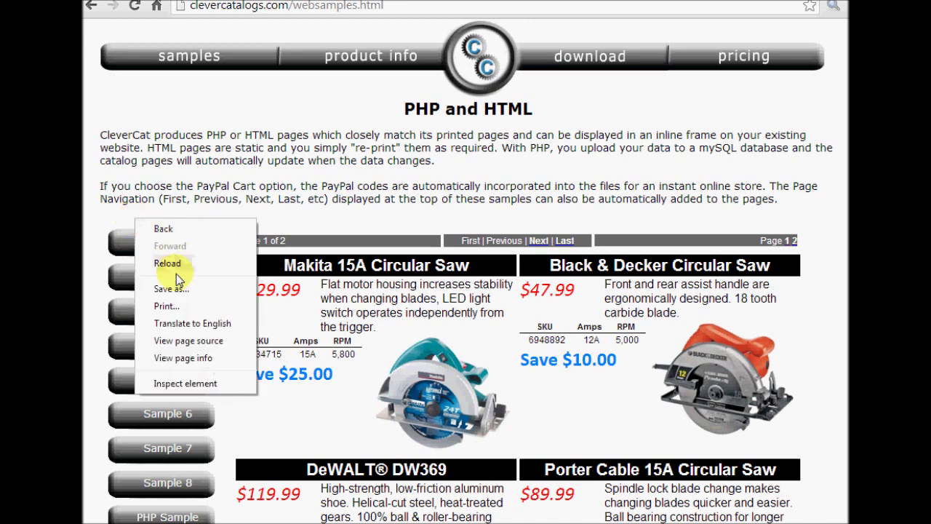
{"action": "left_click", "coordinate": [182, 342]}
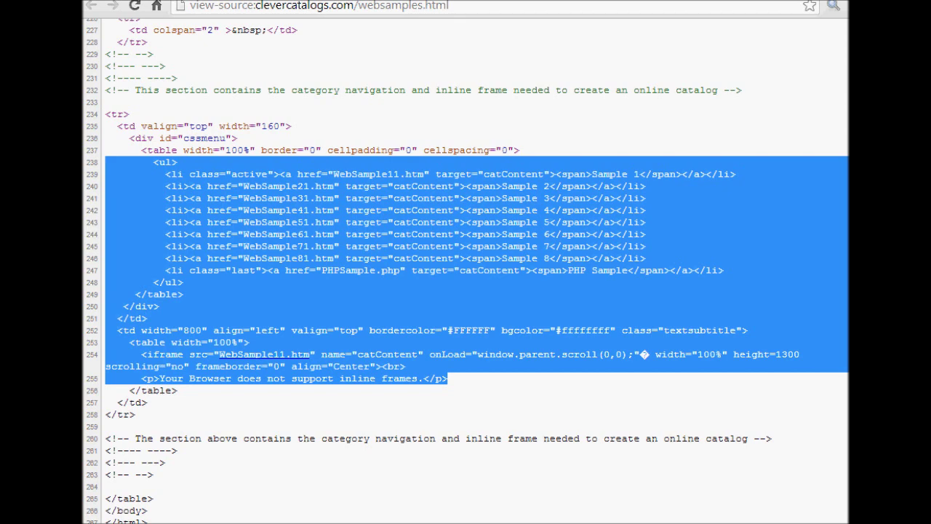
{"action": "left_click", "coordinate": [348, 196]}
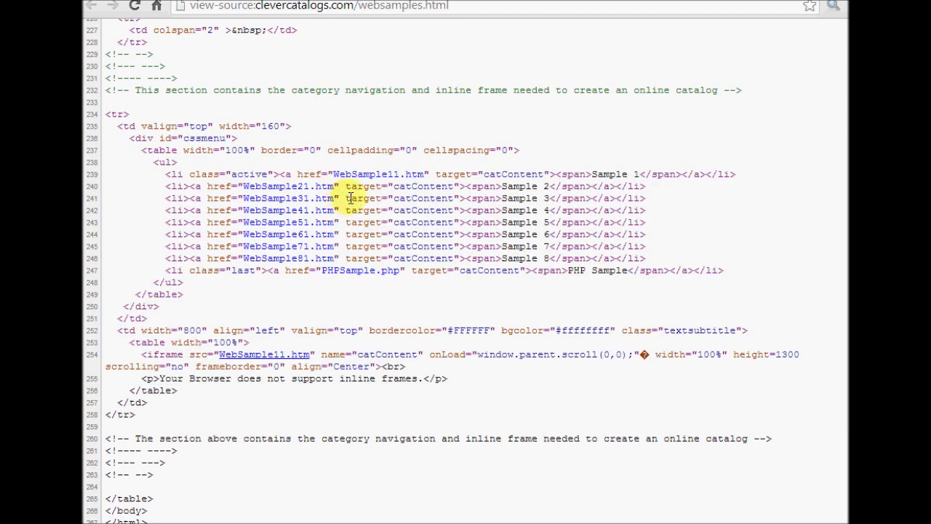
{"action": "left_click_drag", "start_coordinate": [349, 197], "coordinate": [466, 198]}
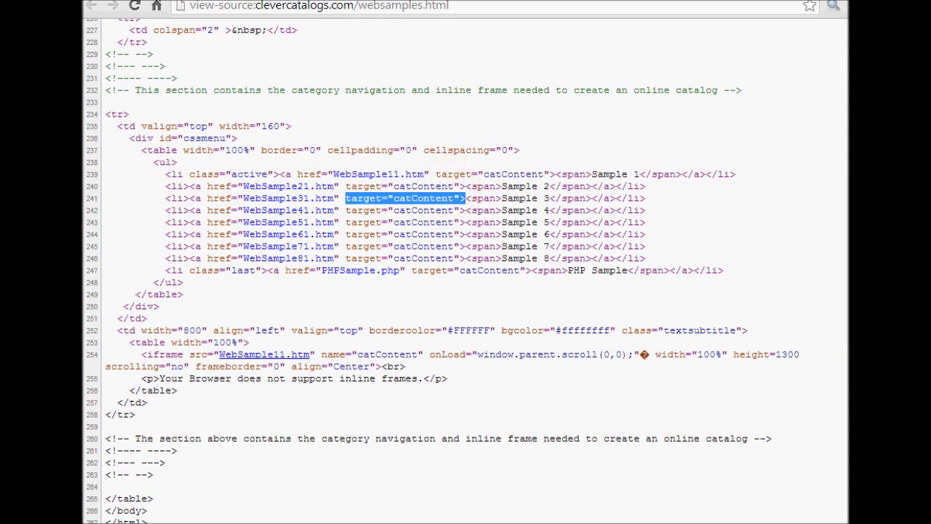
- Compare how the catalog frame scrolls on the websamples.html and websamples2.html pages
{"action": "key", "text": "ctrl+Tab"}
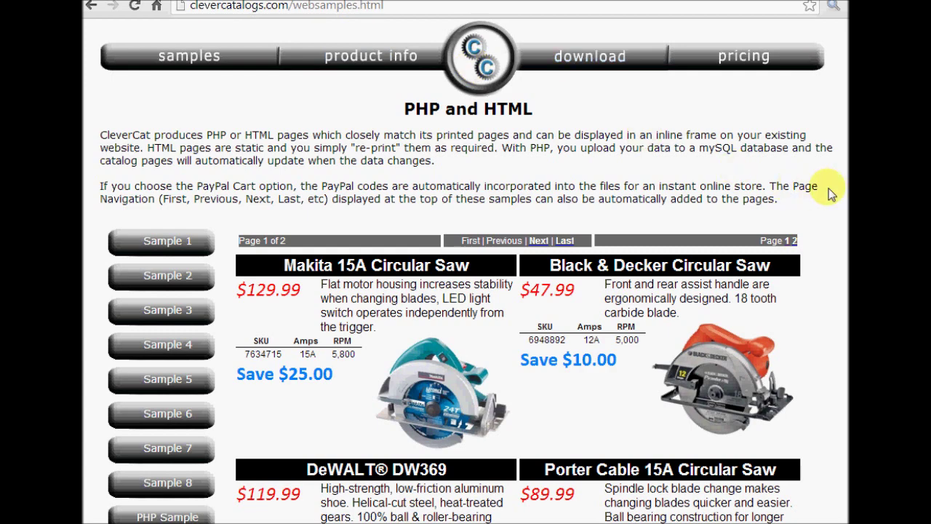
{"action": "scroll", "coordinate": [848, 186], "scroll_direction": "down", "scroll_amount": 3}
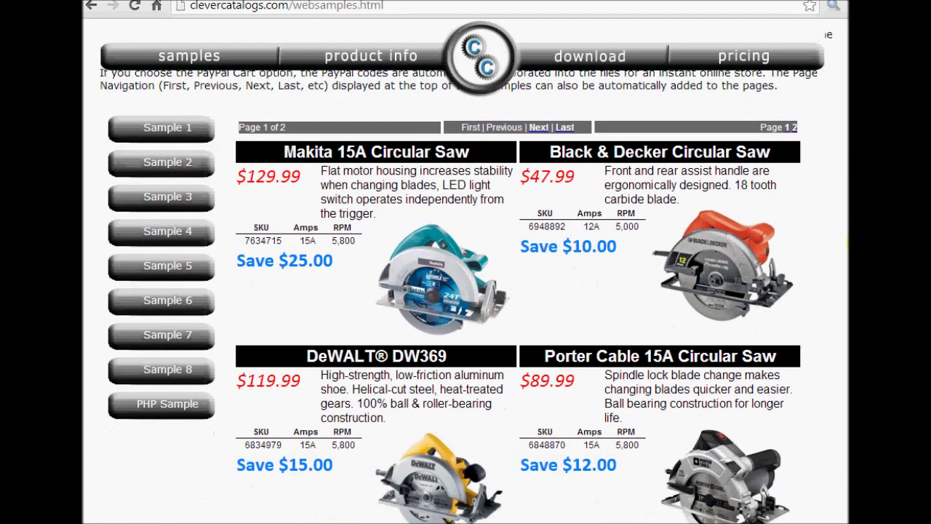
{"action": "scroll", "coordinate": [848, 173], "scroll_direction": "up", "scroll_amount": 2}
{"action": "scroll", "coordinate": [847, 174], "scroll_direction": "up", "scroll_amount": 1}
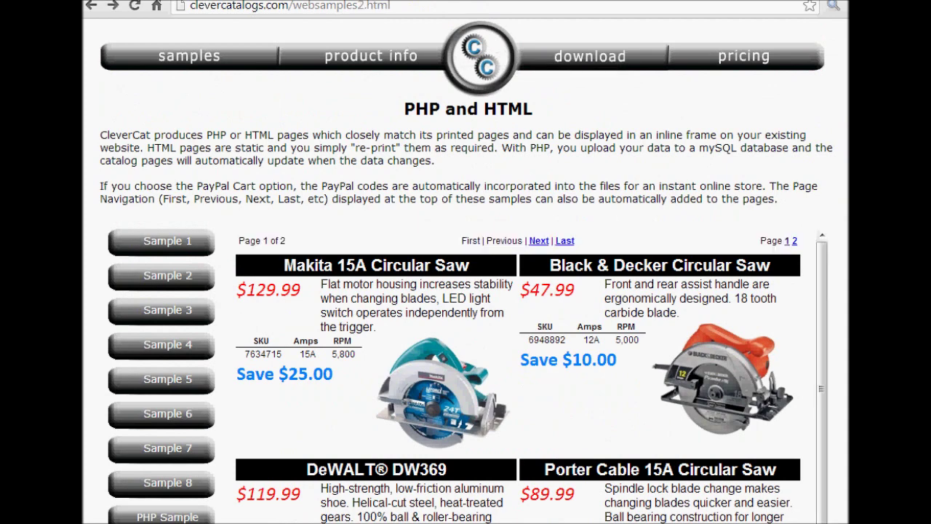
{"action": "scroll", "coordinate": [824, 267], "scroll_direction": "down", "scroll_amount": 1}
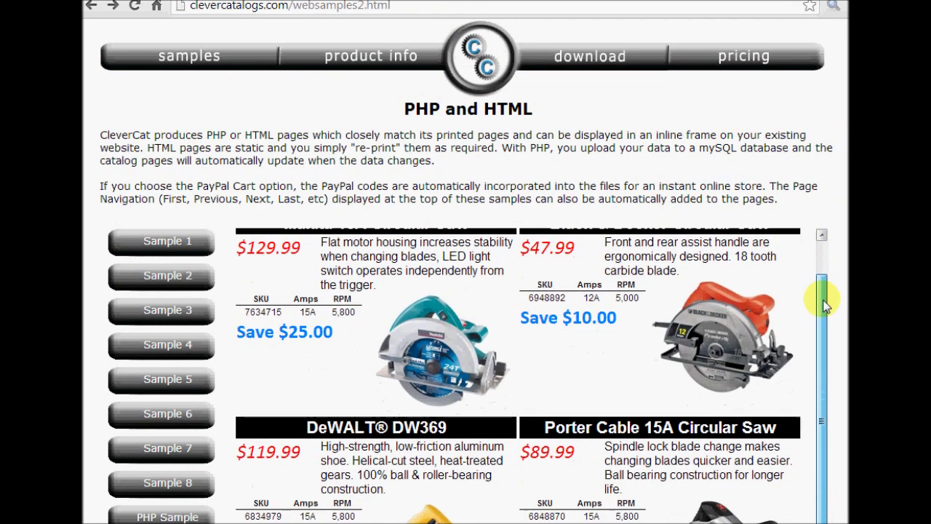
{"action": "scroll", "coordinate": [827, 266], "scroll_direction": "up", "scroll_amount": 1}
{"action": "scroll", "coordinate": [824, 268], "scroll_direction": "down", "scroll_amount": 1}
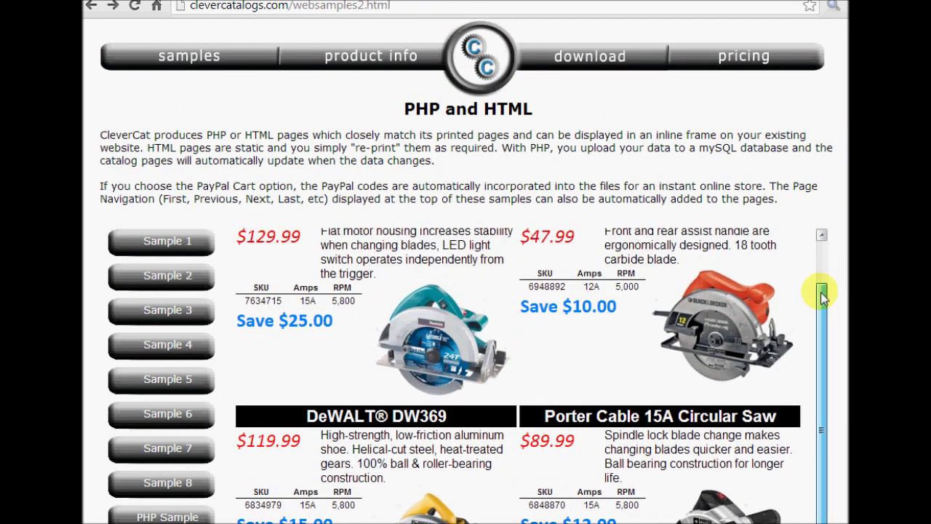
{"action": "scroll", "coordinate": [822, 291], "scroll_direction": "up", "scroll_amount": 1}
{"action": "scroll", "coordinate": [830, 308], "scroll_direction": "down", "scroll_amount": 1}
{"action": "scroll", "coordinate": [825, 298], "scroll_direction": "up", "scroll_amount": 1}
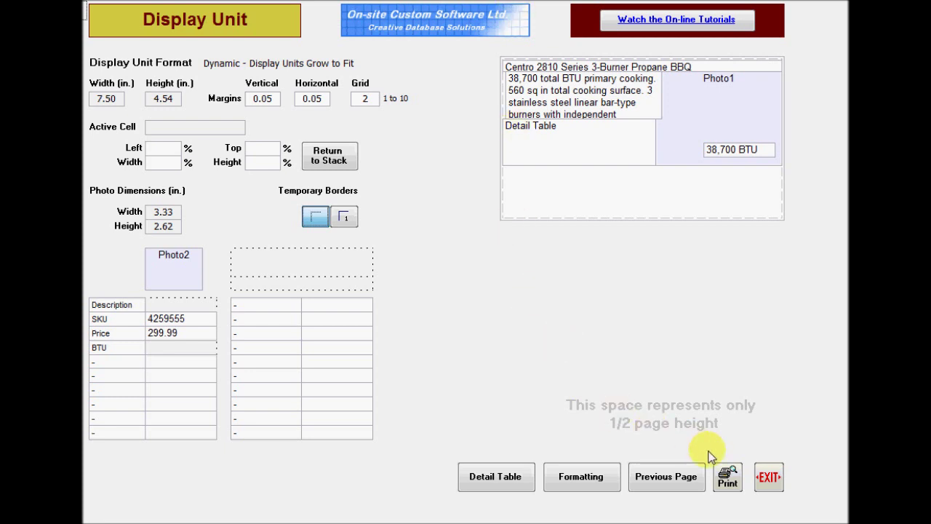
- Preview the printed BBQ catalog page and check the position of the BTU cell over Photo1 in the display unit
{"action": "left_click", "coordinate": [728, 476]}
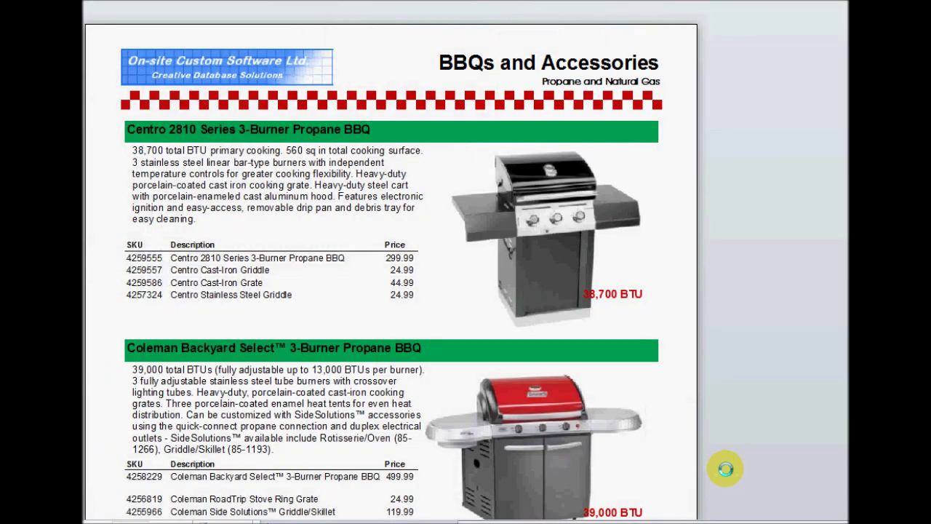
{"action": "key", "text": "Escape"}
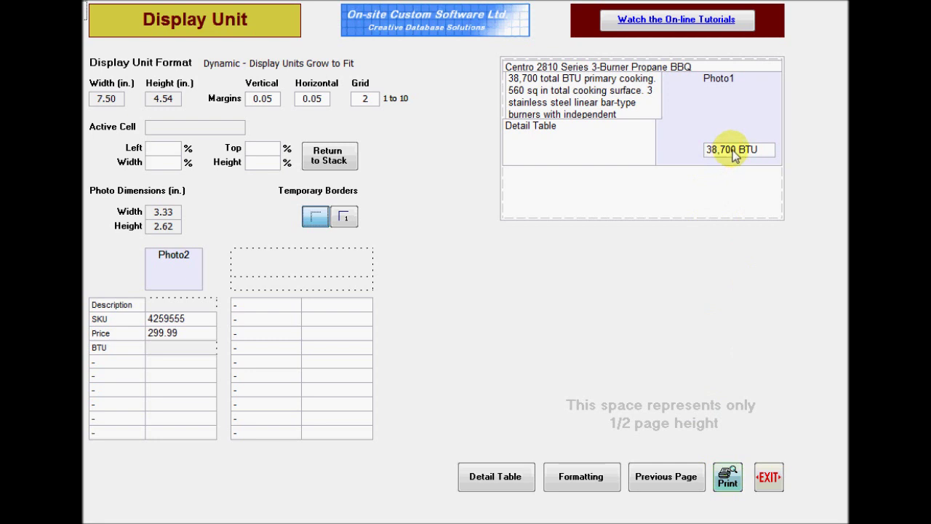
{"action": "left_click_drag", "start_coordinate": [731, 156], "coordinate": [733, 151]}
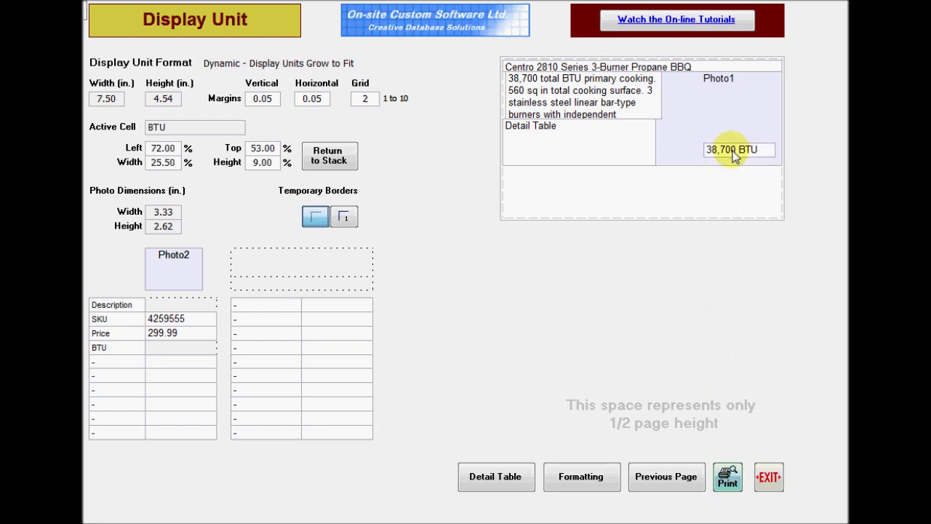
- Leave the display unit design and open the HTML configuration from the main menu's configuration settings
{"action": "left_click", "coordinate": [768, 473]}
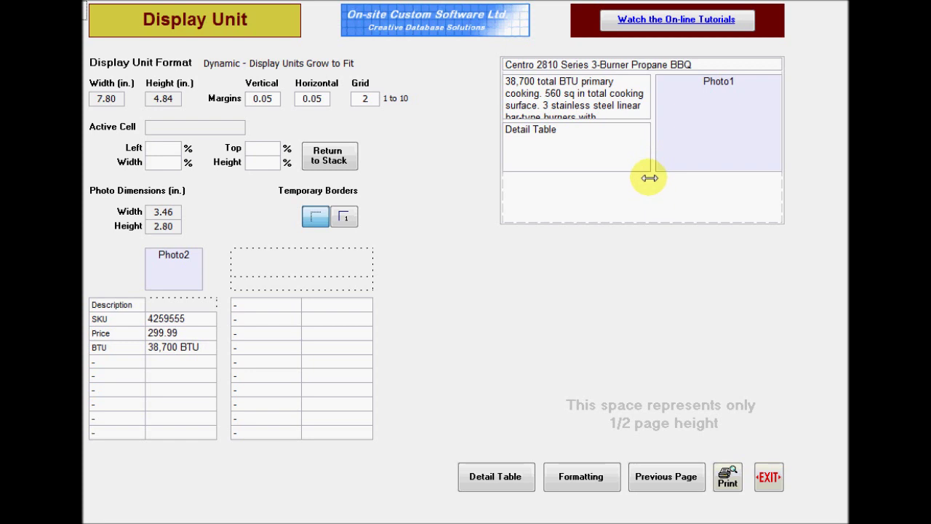
{"action": "left_click", "coordinate": [769, 477]}
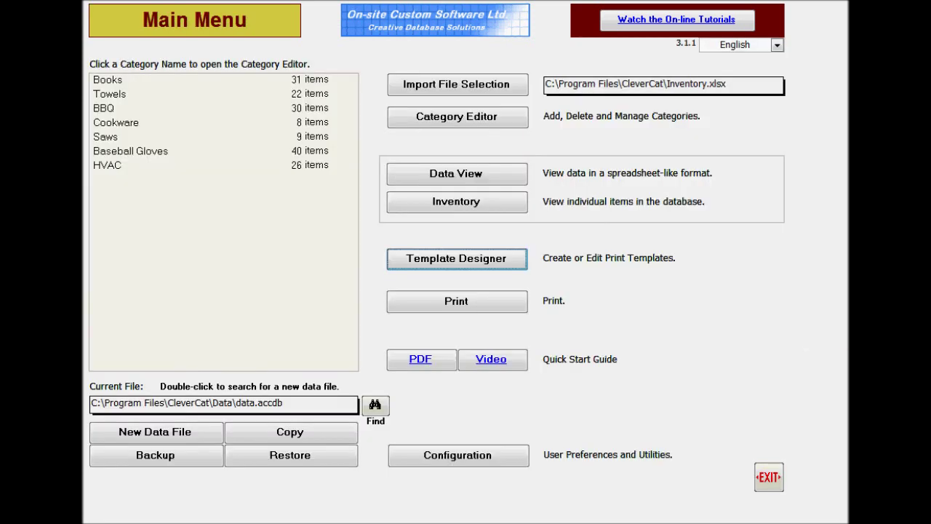
{"action": "left_click", "coordinate": [487, 457]}
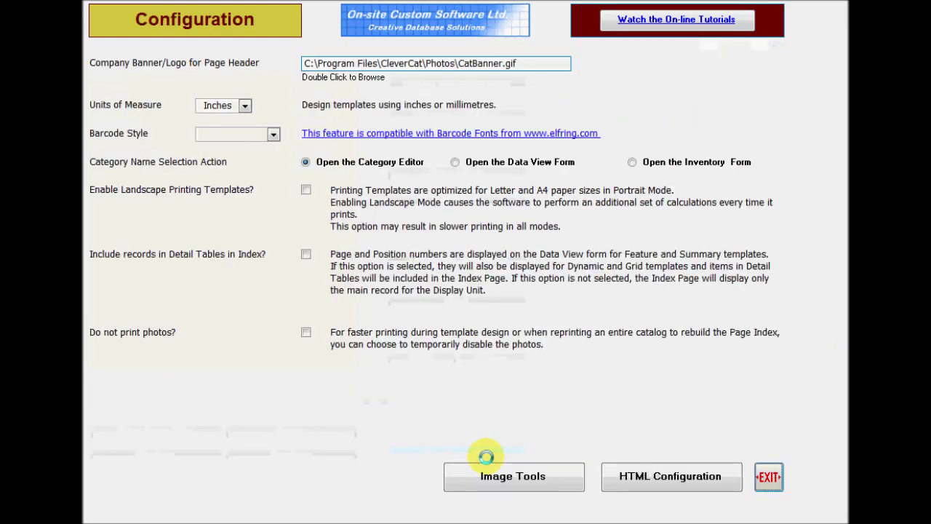
{"action": "left_click", "coordinate": [650, 480]}
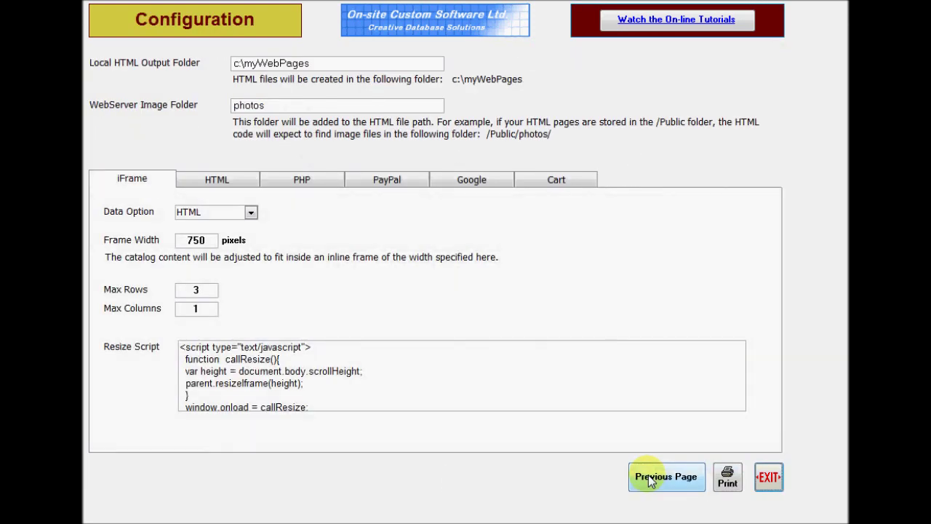
- Review the iFrame data options and the resize script in the HTML configuration
{"action": "left_click", "coordinate": [251, 213]}
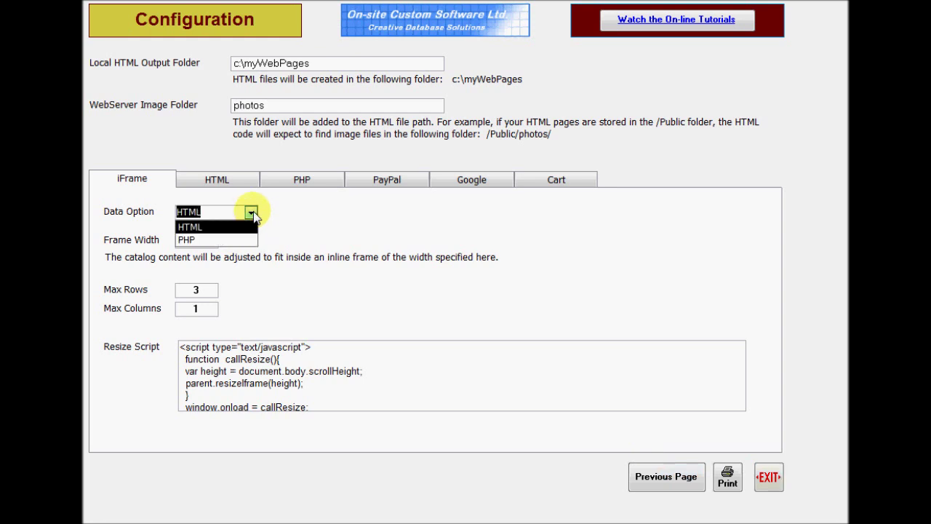
{"action": "left_click", "coordinate": [251, 213]}
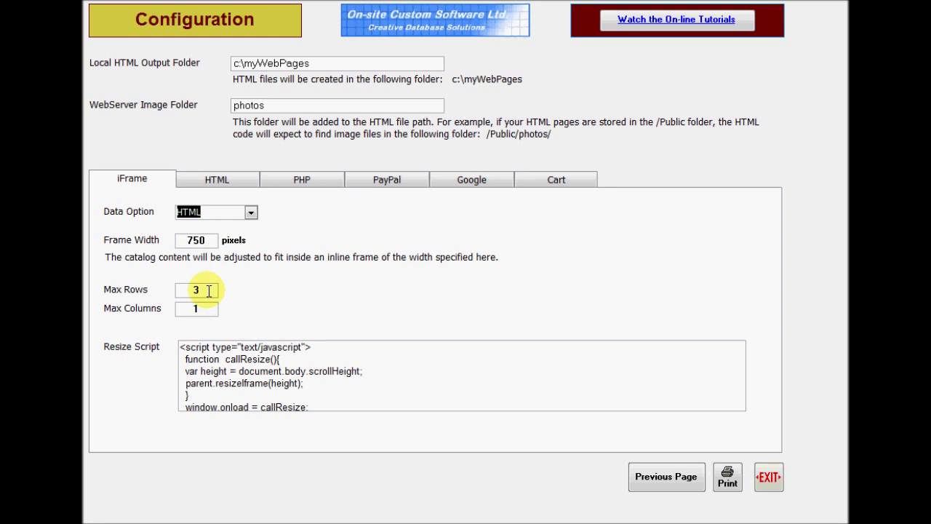
{"action": "left_click", "coordinate": [216, 361]}
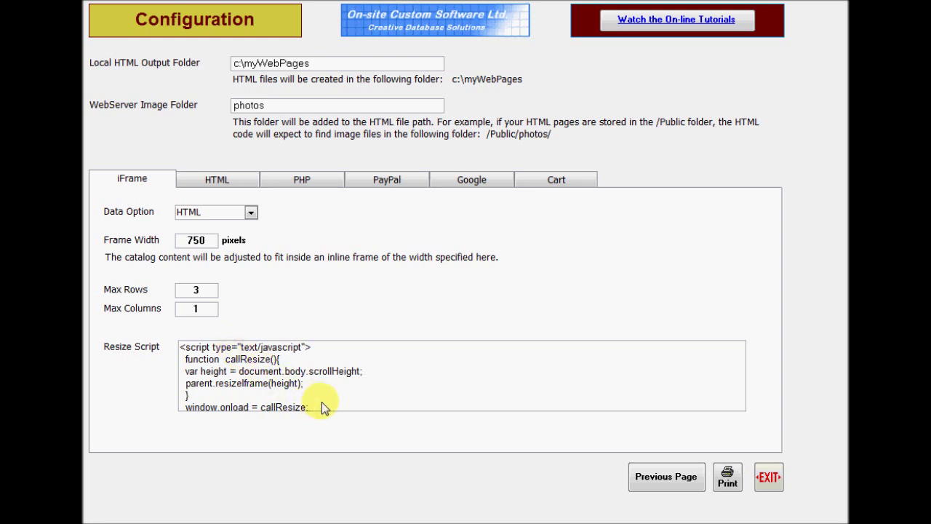
{"action": "left_click_drag", "start_coordinate": [321, 401], "coordinate": [221, 348]}
{"action": "left_click", "coordinate": [221, 348]}
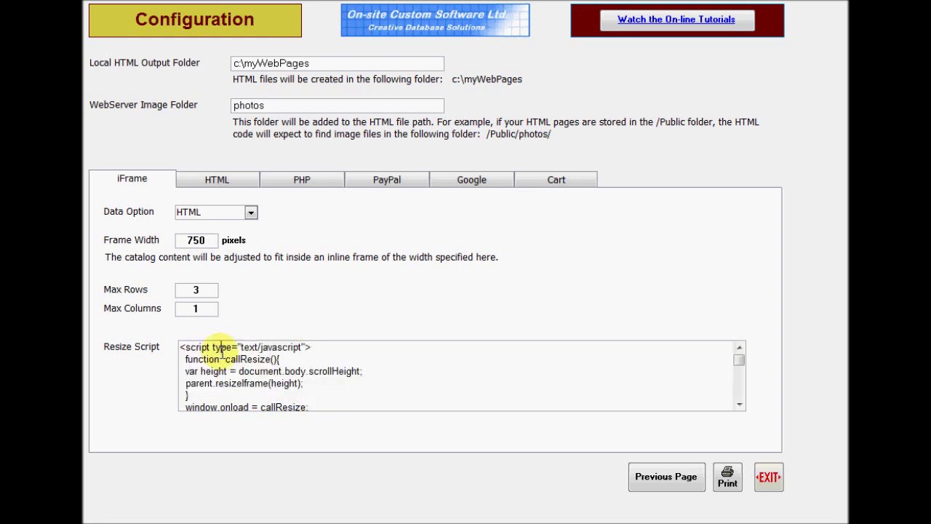
- Review the HTML navigation options against the sample page's navigation row, and try the single CSS file option
{"action": "left_click", "coordinate": [222, 181]}
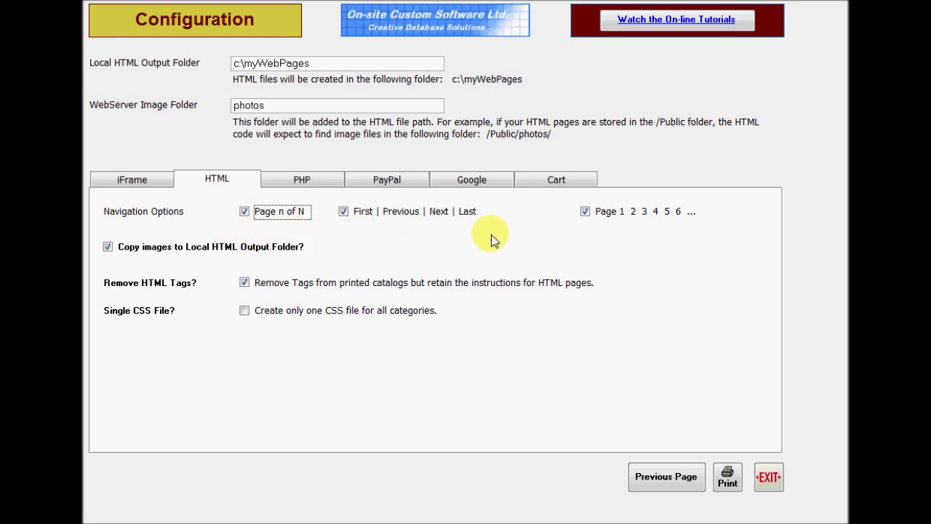
{"action": "left_click", "coordinate": [585, 211]}
{"action": "left_click", "coordinate": [585, 211]}
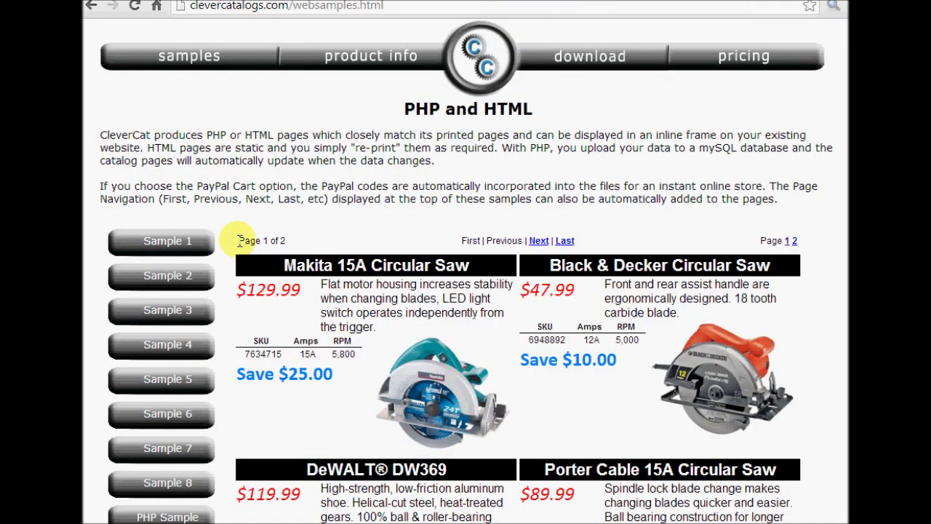
{"action": "left_click_drag", "start_coordinate": [242, 246], "coordinate": [800, 238]}
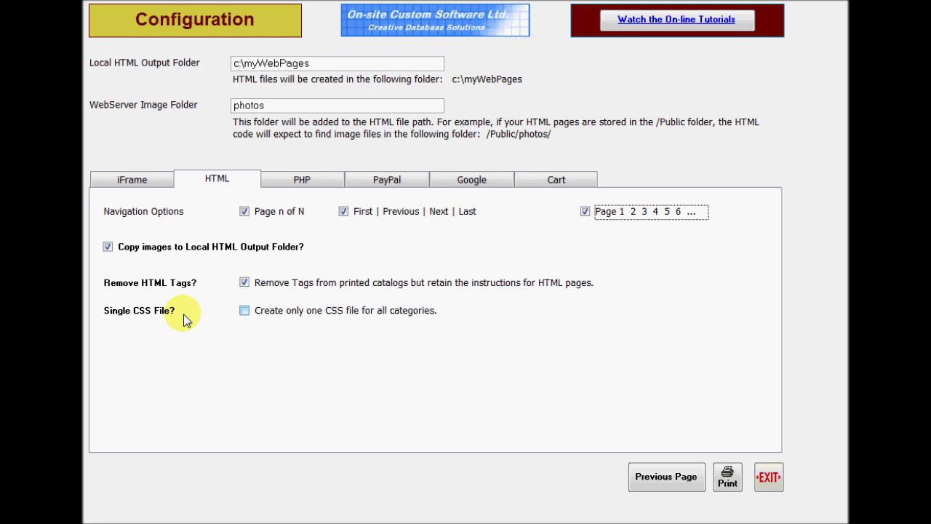
{"action": "left_click", "coordinate": [184, 316]}
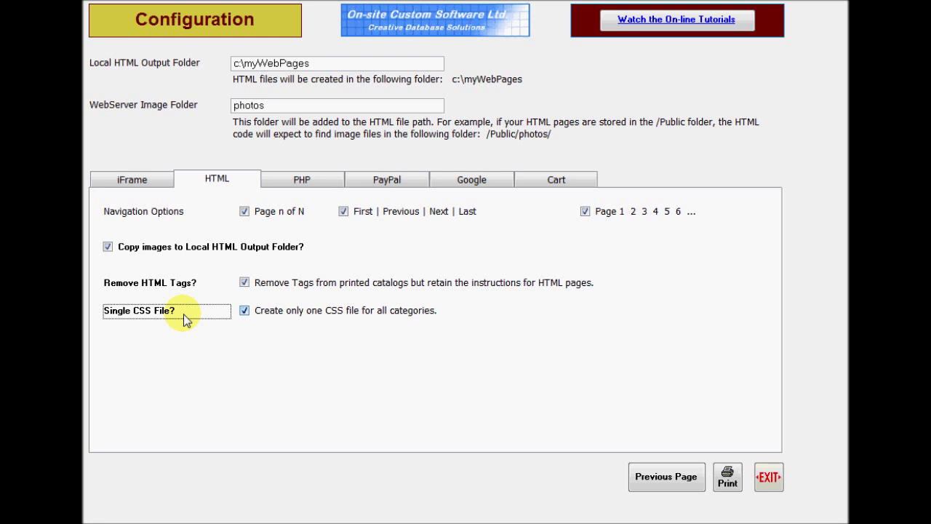
{"action": "left_click", "coordinate": [183, 317]}
- Check the PayPal settings, and enable the shopping cart with the Quantity Input Field option
{"action": "left_click", "coordinate": [391, 184]}
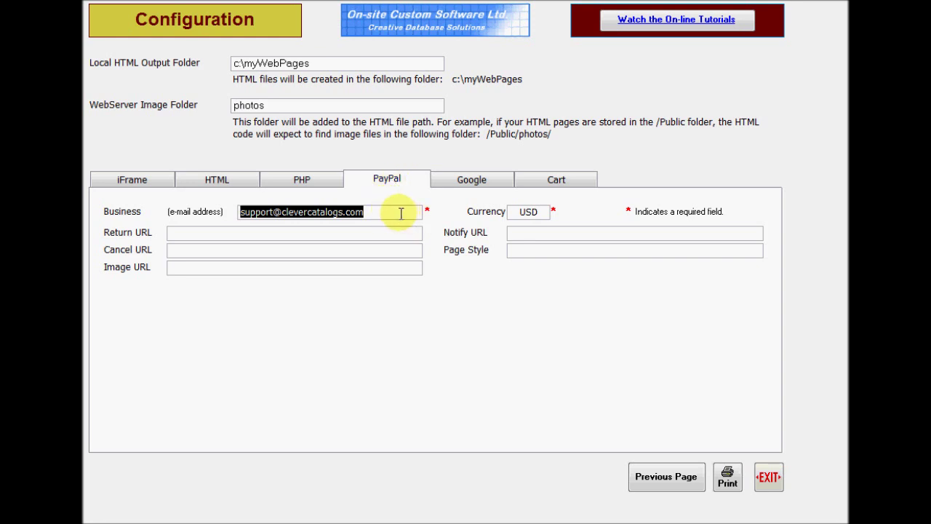
{"action": "left_click", "coordinate": [548, 180]}
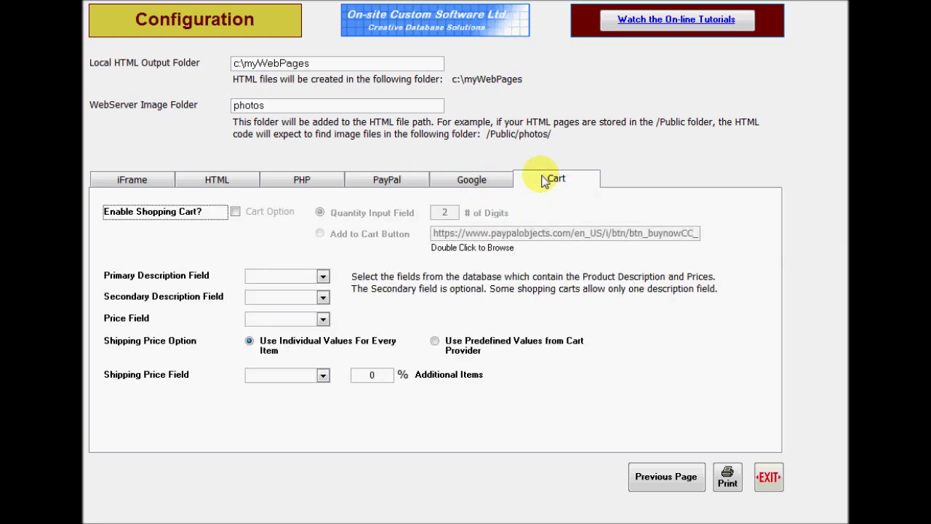
{"action": "left_click", "coordinate": [236, 212]}
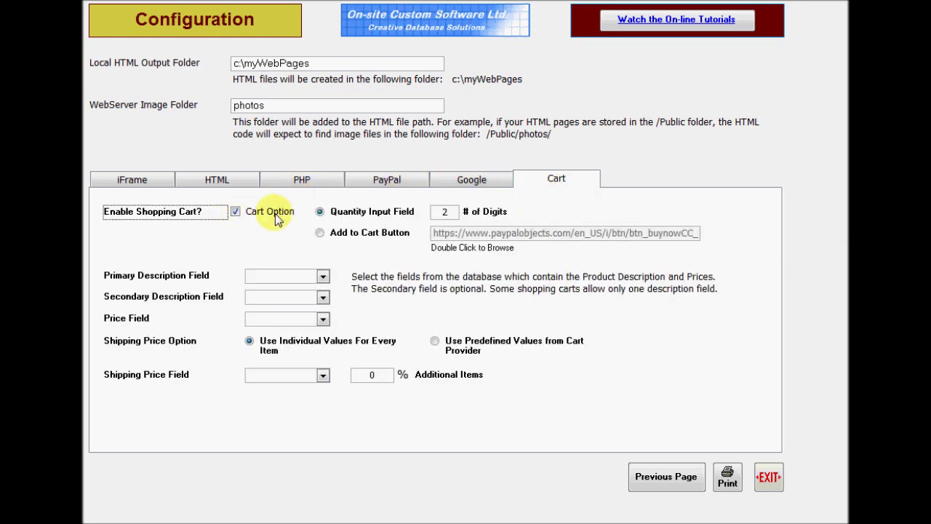
{"action": "left_click", "coordinate": [321, 234]}
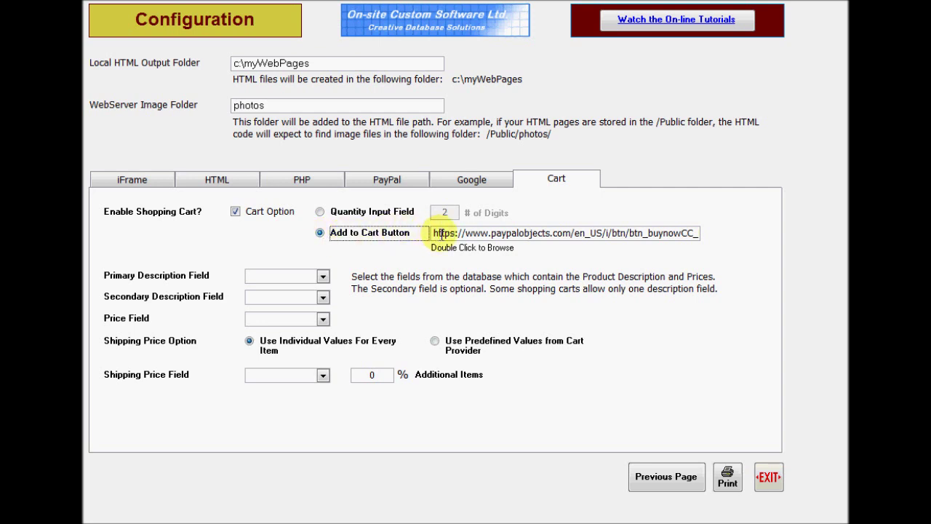
{"action": "left_click", "coordinate": [320, 213]}
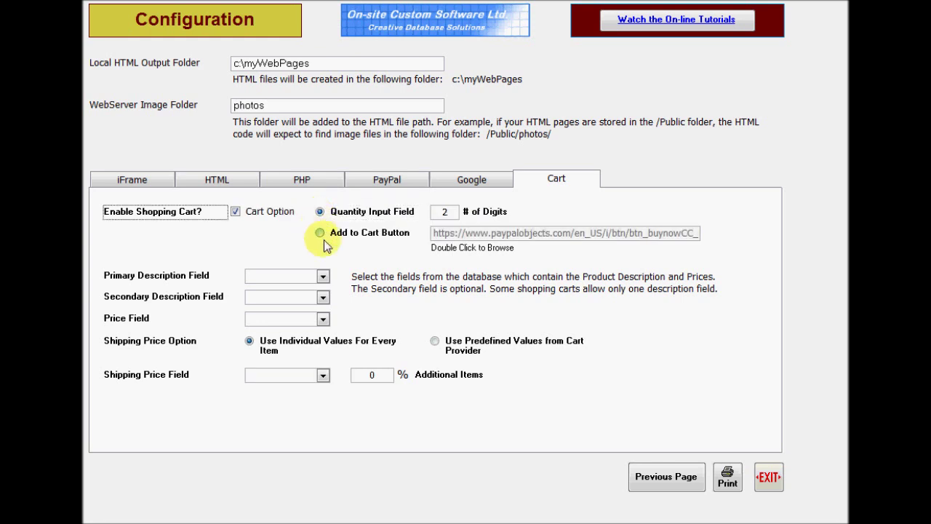
- Map the shopping cart's Primary Description Field to data1 (Description) and its Price Field to data5 (Price)
{"action": "left_click", "coordinate": [323, 277]}
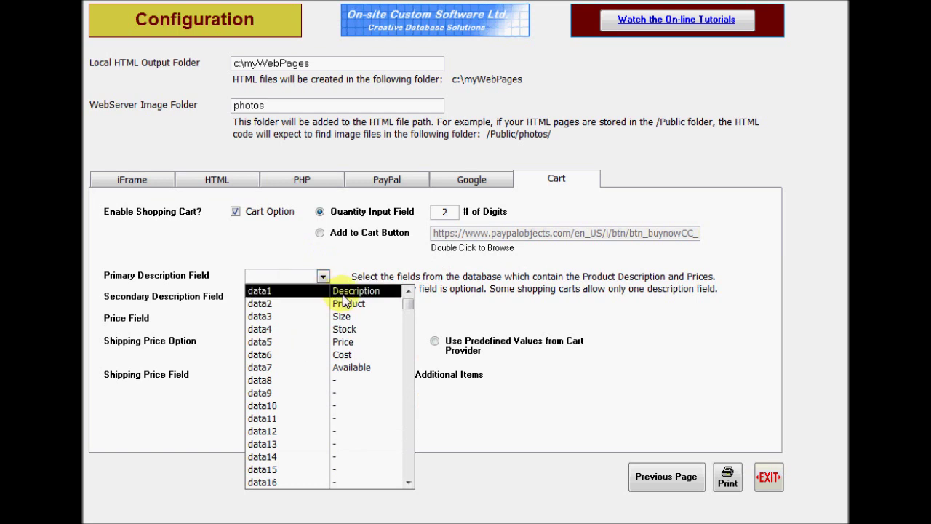
{"action": "left_click", "coordinate": [344, 295]}
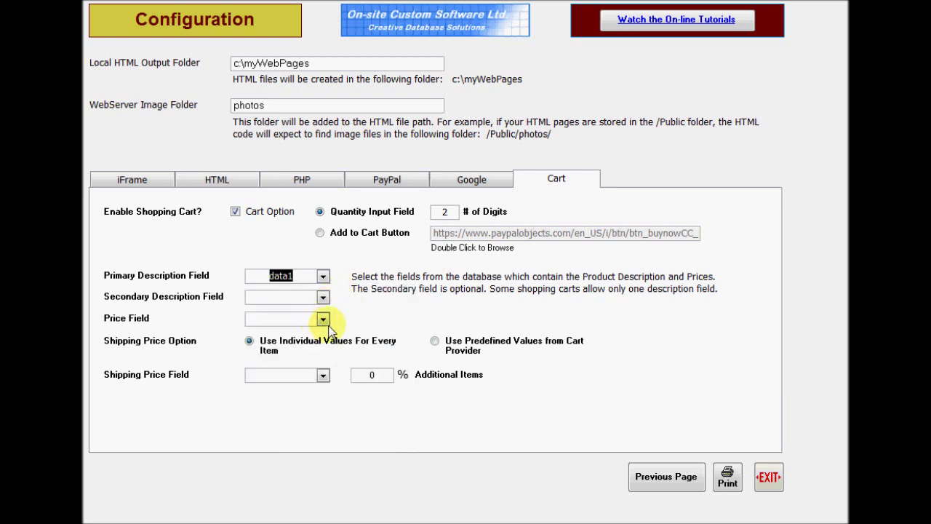
{"action": "left_click", "coordinate": [322, 318]}
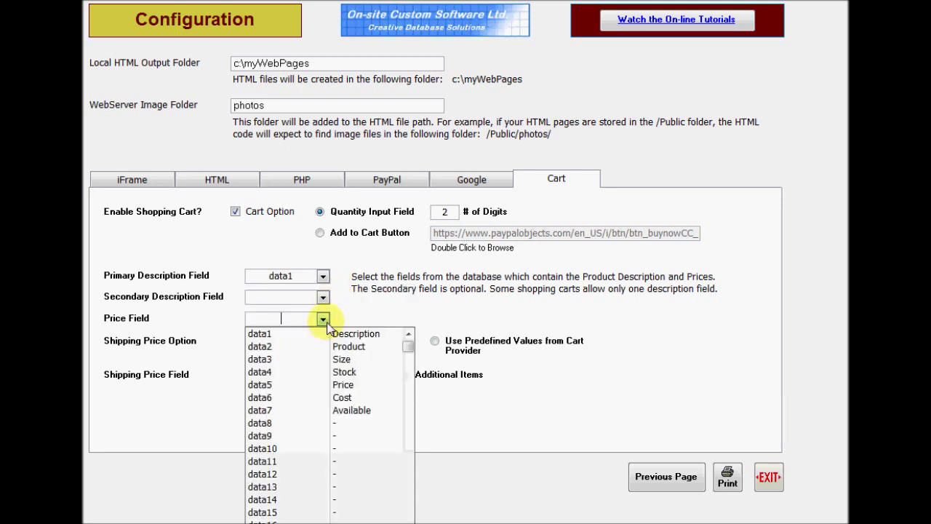
{"action": "left_click", "coordinate": [309, 391]}
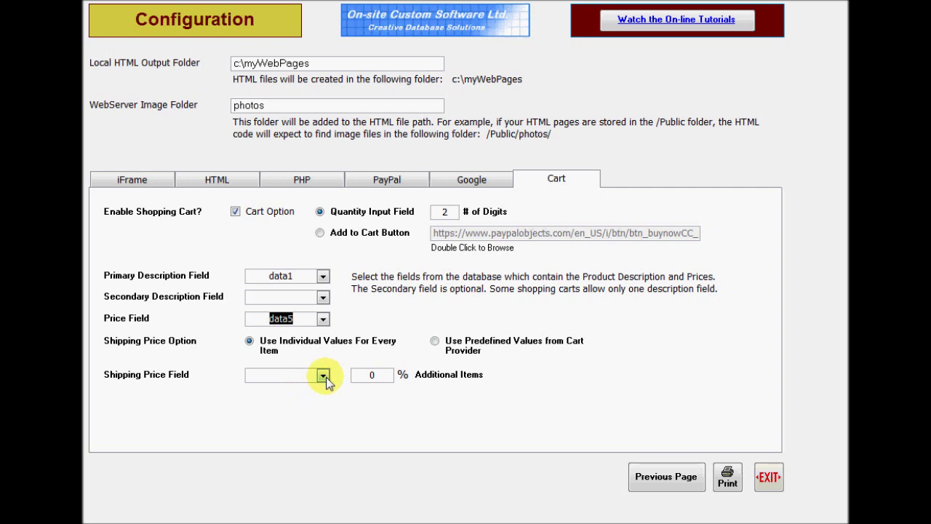
- Review the cart's Shipping Price Field choices, Additional Items percentage and shipping price options
{"action": "left_click", "coordinate": [323, 376]}
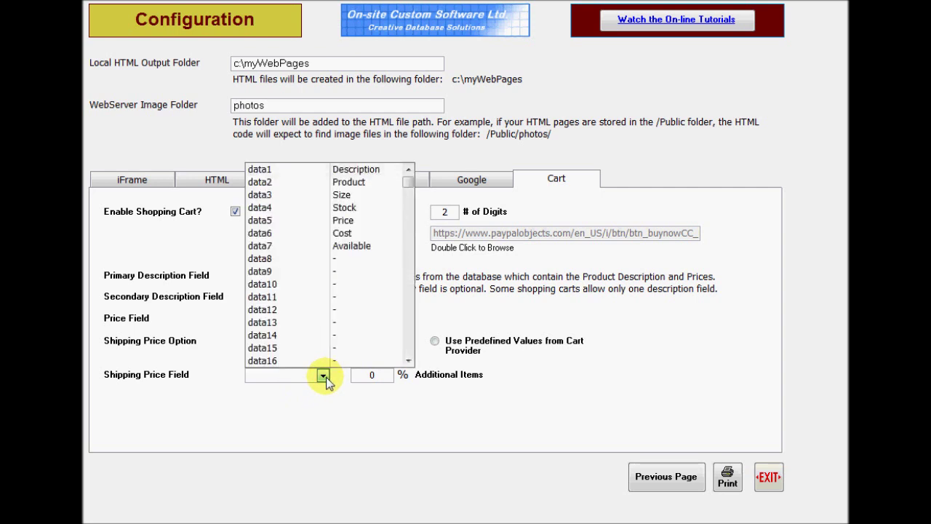
{"action": "left_click", "coordinate": [323, 375]}
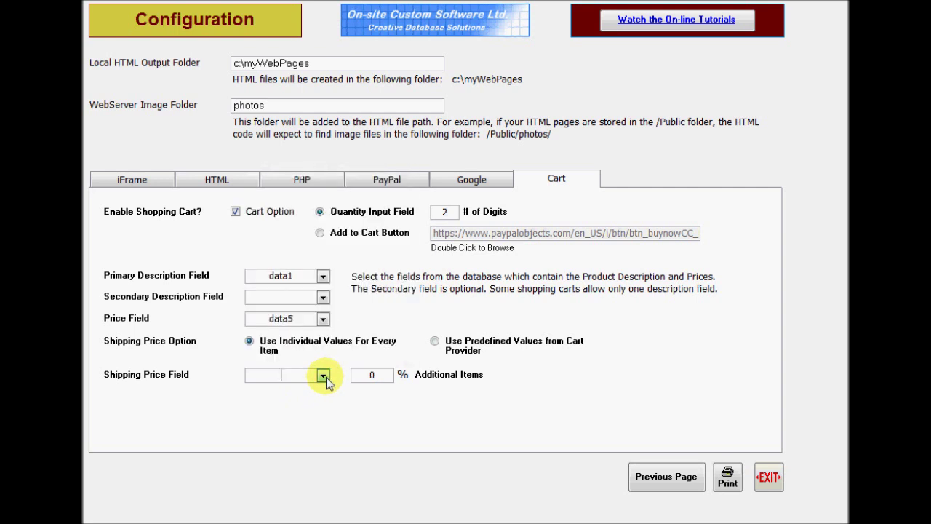
{"action": "double_click", "coordinate": [370, 375]}
{"action": "left_click", "coordinate": [440, 339]}
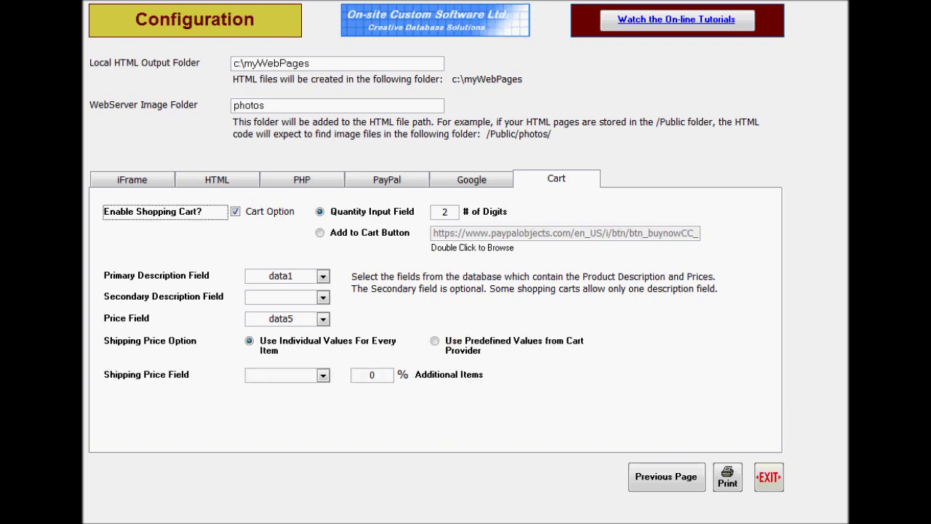
- Generate the BBQ category's HTML files in c:\myWebPages and open the BBQ1 page from that folder
{"action": "left_click", "coordinate": [727, 486]}
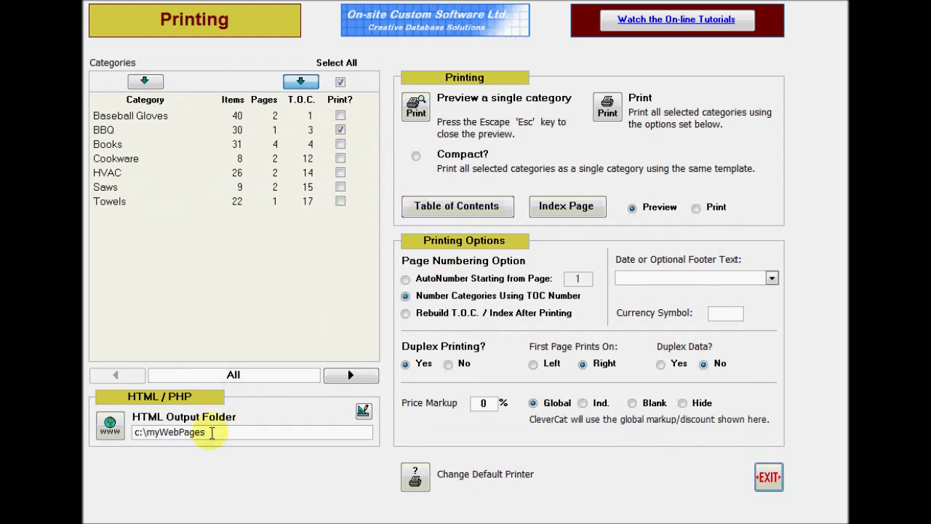
{"action": "left_click", "coordinate": [110, 427]}
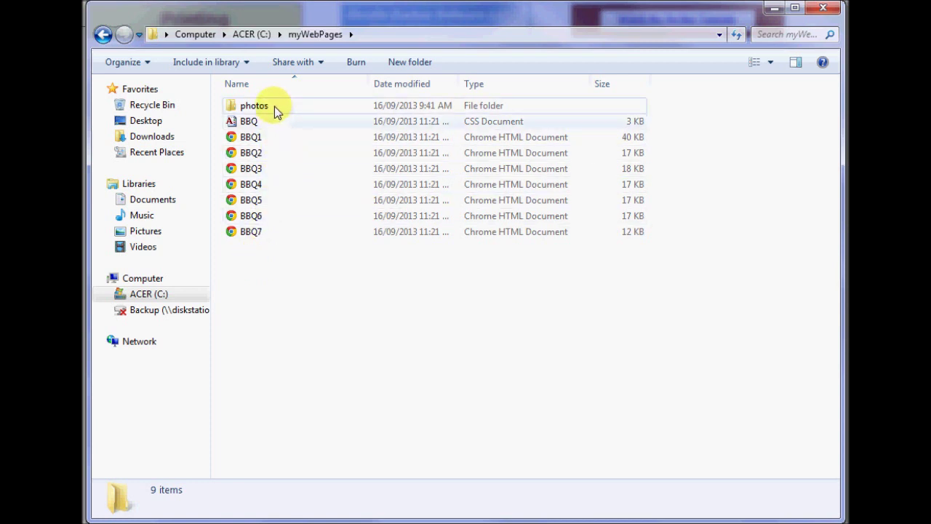
{"action": "left_click", "coordinate": [274, 104]}
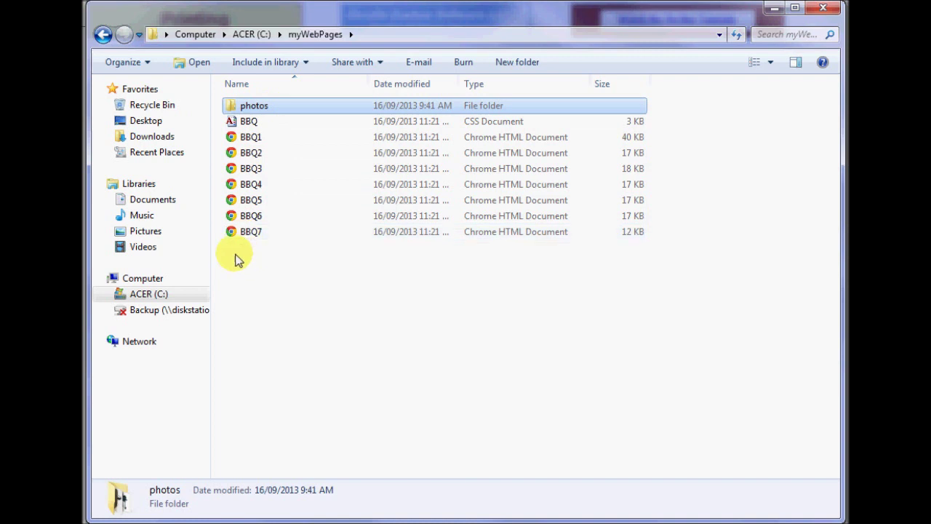
{"action": "double_click", "coordinate": [273, 138]}
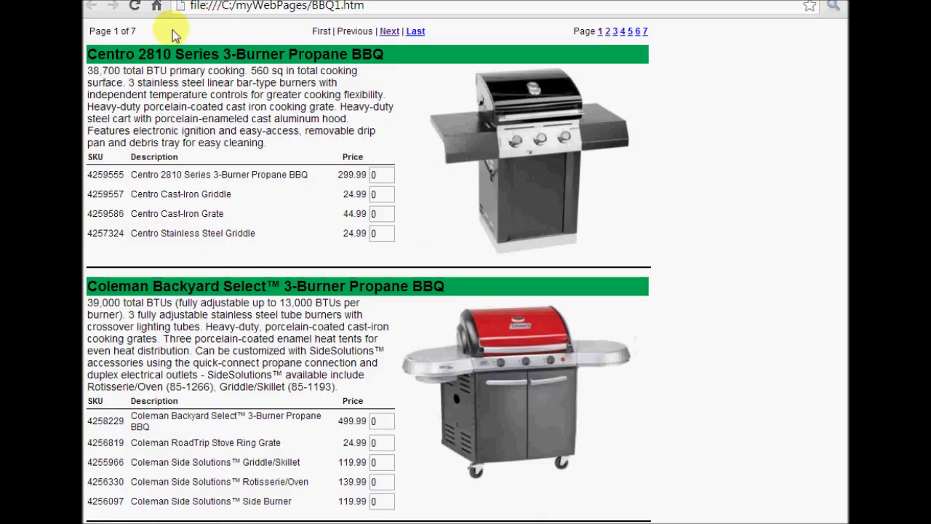
- Check the page numbering on BBQ1 and test the Centro 2810 Series BBQ's quantity field with 1
{"action": "left_click_drag", "start_coordinate": [137, 31], "coordinate": [90, 33]}
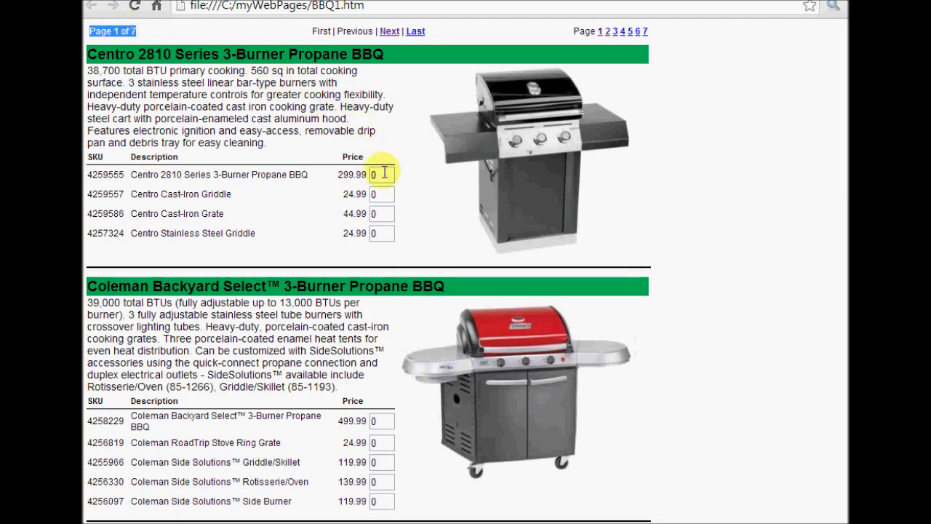
{"action": "left_click_drag", "start_coordinate": [384, 172], "coordinate": [343, 171]}
{"action": "type", "text": "1"}
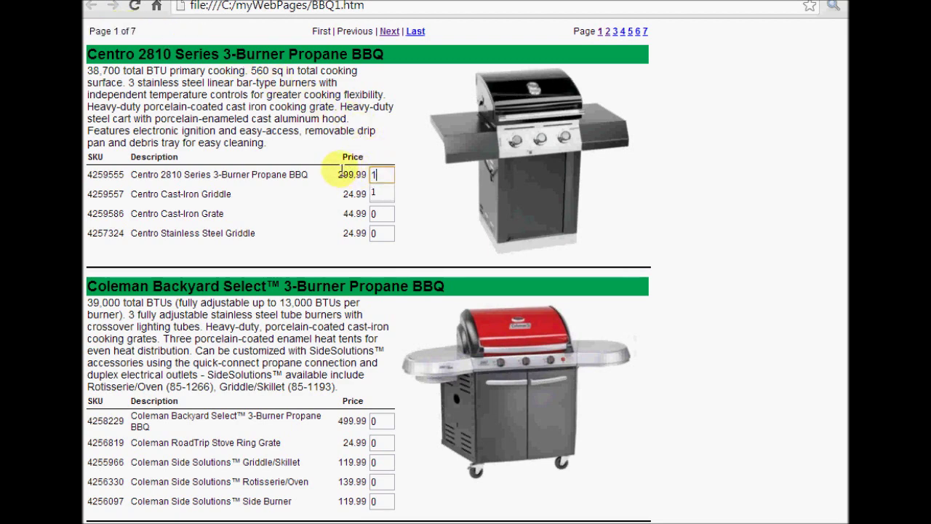
{"action": "key", "text": "Return"}
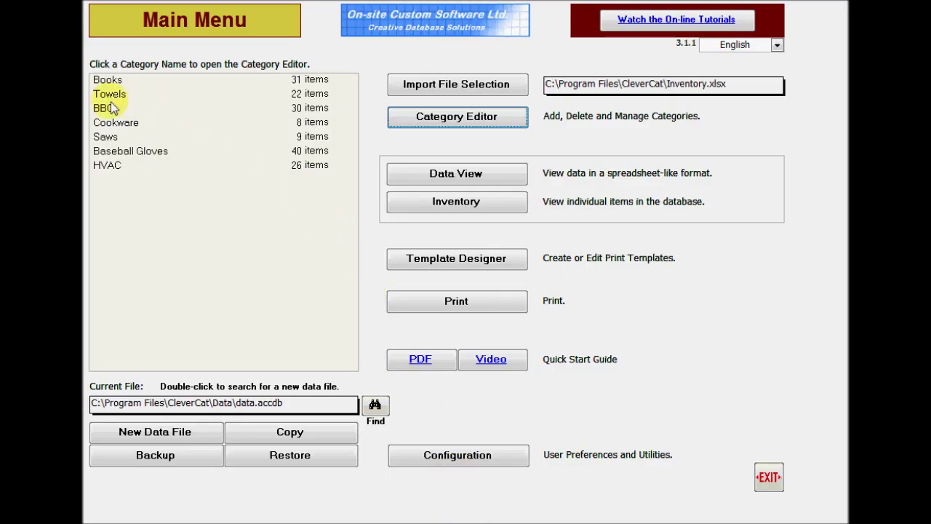
- Open the BBQ category from CleverCat's main menu and set its HTML Template to BBQ Thumbnails
{"action": "left_click", "coordinate": [103, 109]}
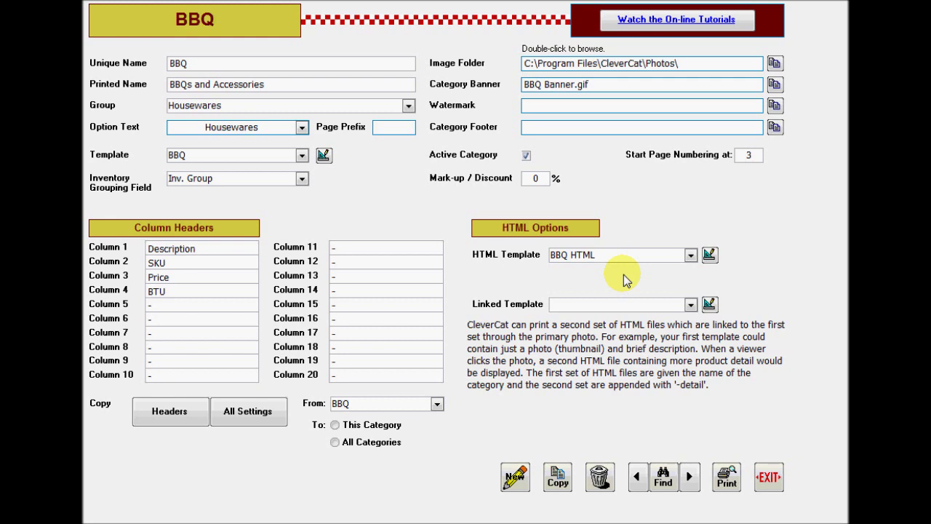
{"action": "left_click", "coordinate": [690, 255]}
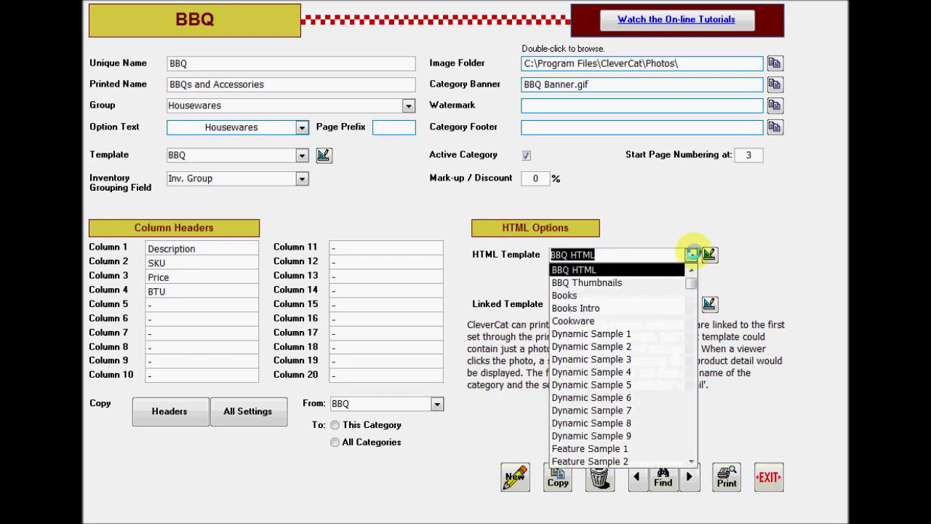
{"action": "left_click", "coordinate": [621, 284]}
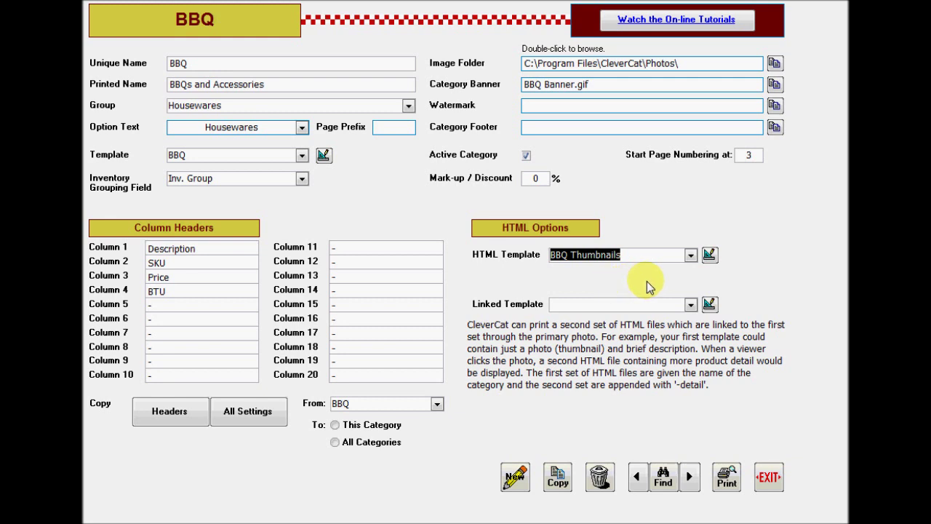
- Inspect the BBQ Thumbnails template's page setup and display unit, and return to the BBQ category
{"action": "left_click", "coordinate": [710, 255]}
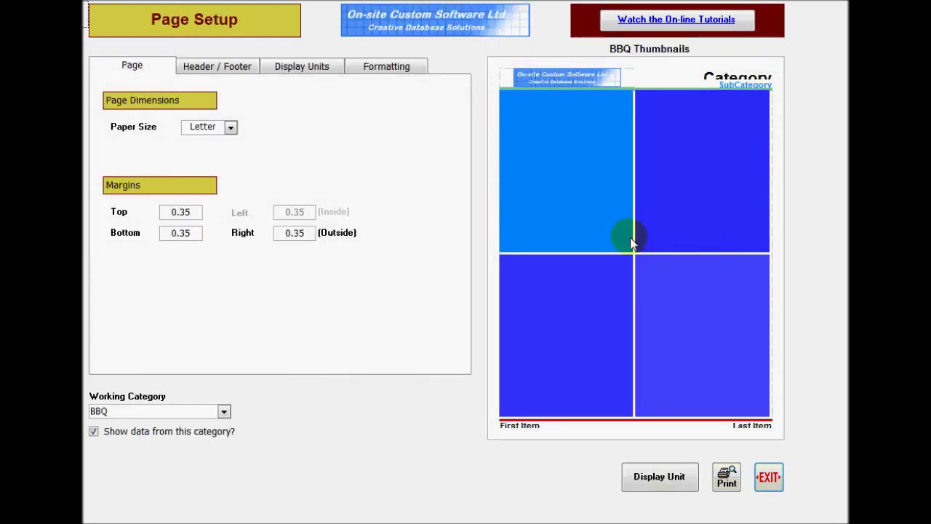
{"action": "left_click", "coordinate": [596, 233]}
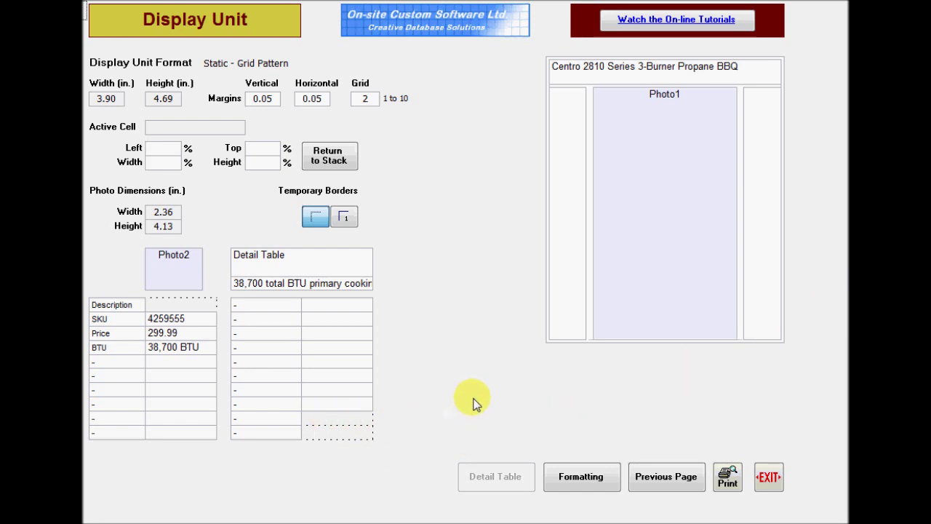
{"action": "left_click", "coordinate": [769, 479]}
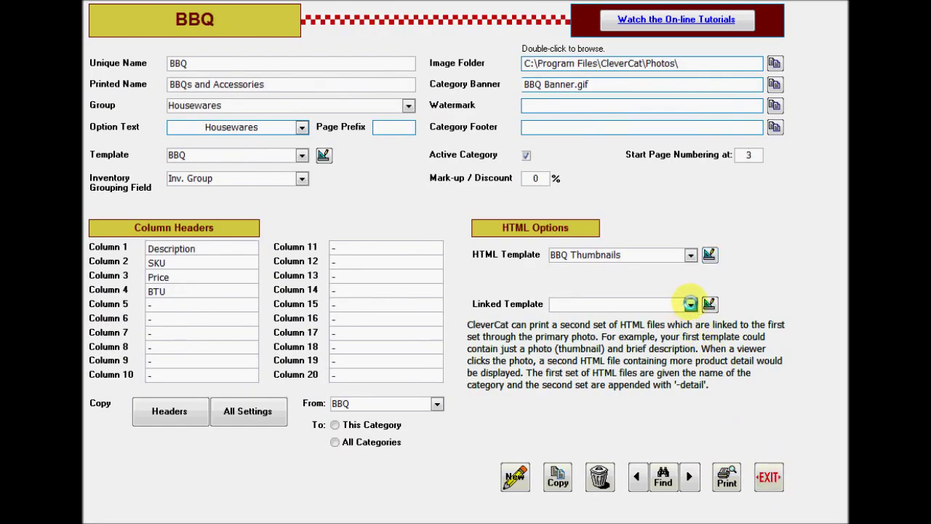
- Set the BBQ category's Linked Template to BBQ HTML and return to the main menu
{"action": "left_click", "coordinate": [691, 305]}
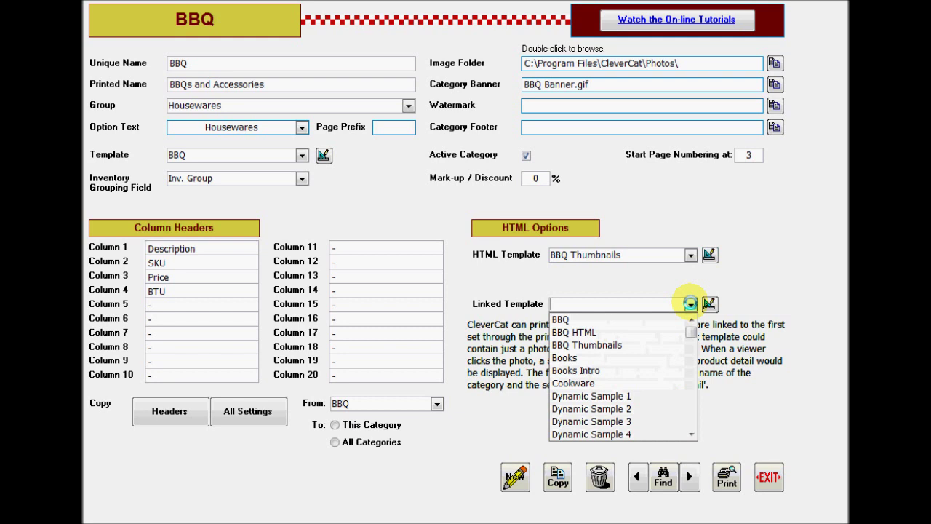
{"action": "left_click", "coordinate": [599, 333]}
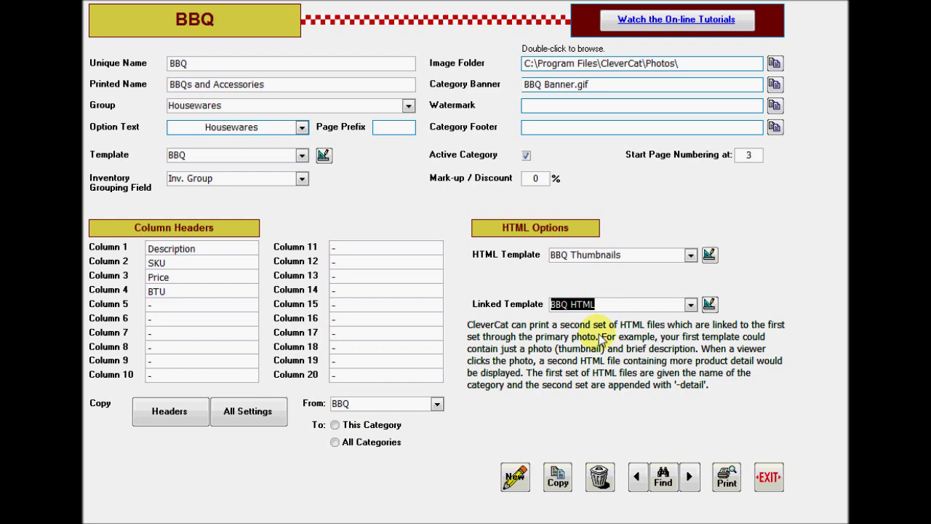
{"action": "left_click", "coordinate": [768, 476]}
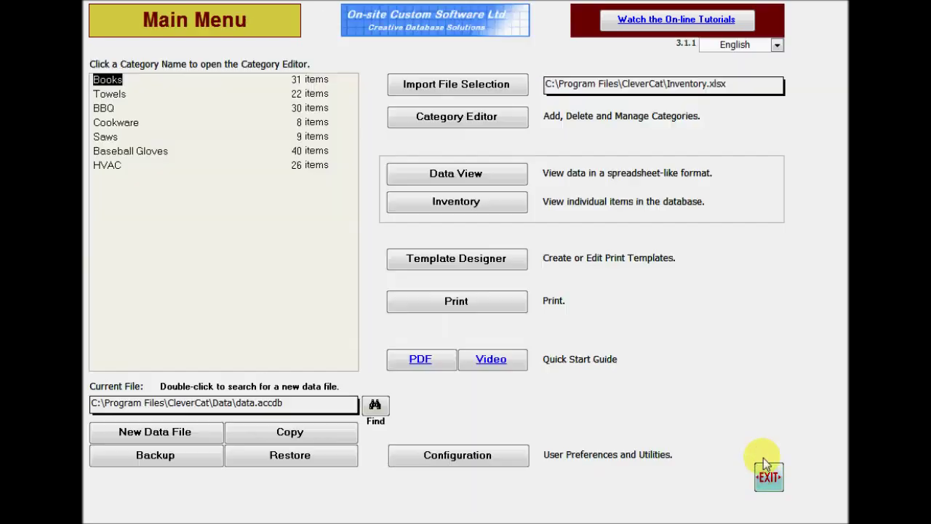
- Open the HTML configuration from the printing screen, set the iFrame Max Columns to 3, and return to printing
{"action": "left_click", "coordinate": [502, 300]}
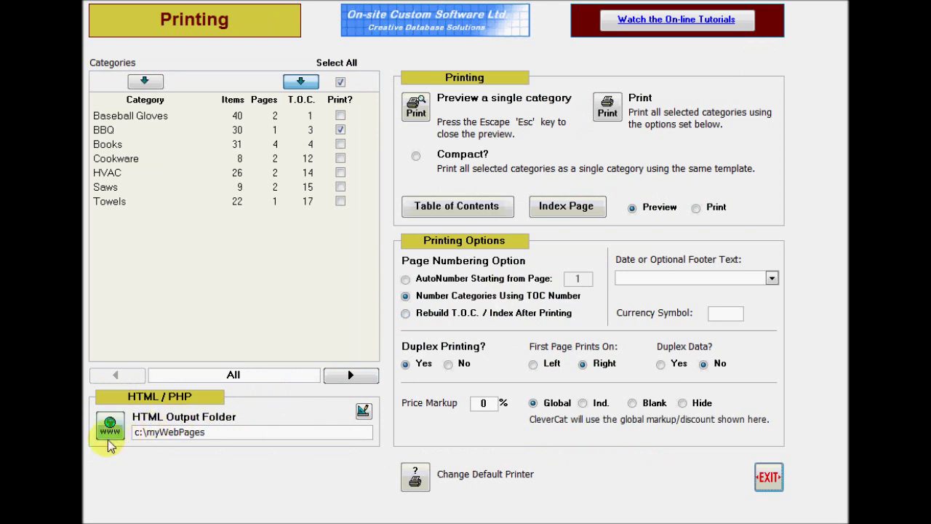
{"action": "left_click", "coordinate": [364, 411]}
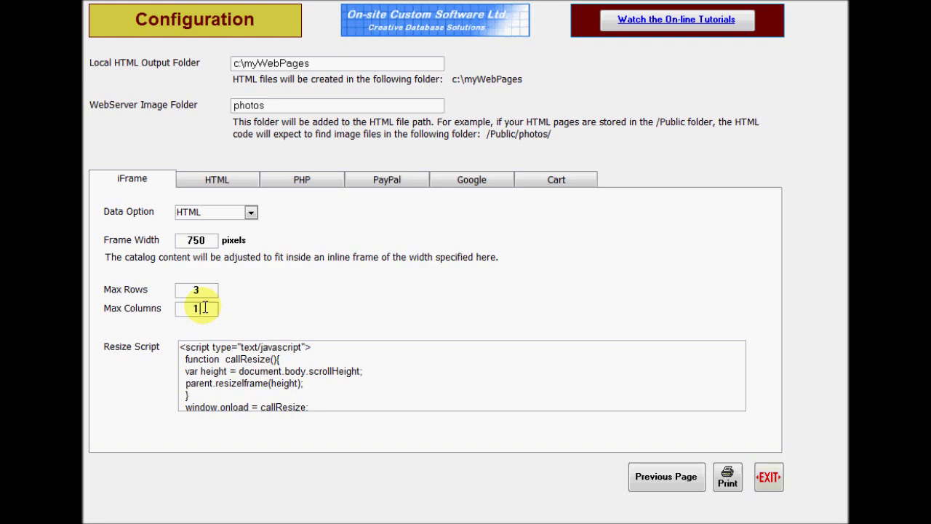
{"action": "left_click_drag", "start_coordinate": [205, 308], "coordinate": [173, 302]}
{"action": "type", "text": "3"}
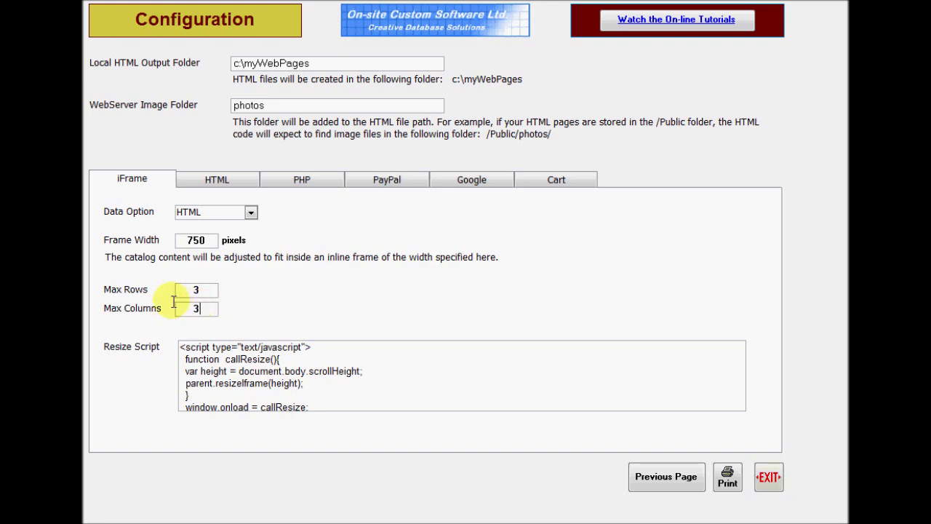
{"action": "left_click", "coordinate": [726, 480]}
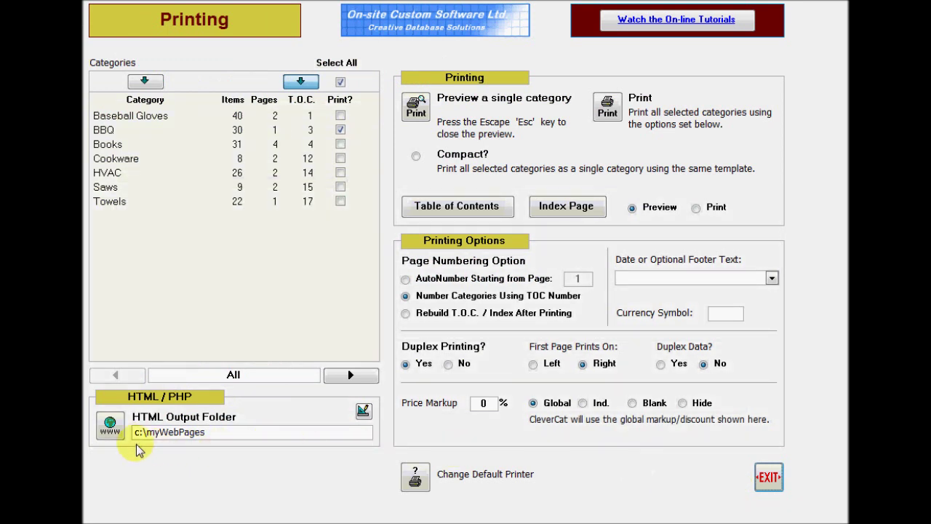
- Regenerate the BBQ category's HTML files, look over the thumbnail and detail files in the output folder, and open BBQ1
{"action": "left_click", "coordinate": [110, 430]}
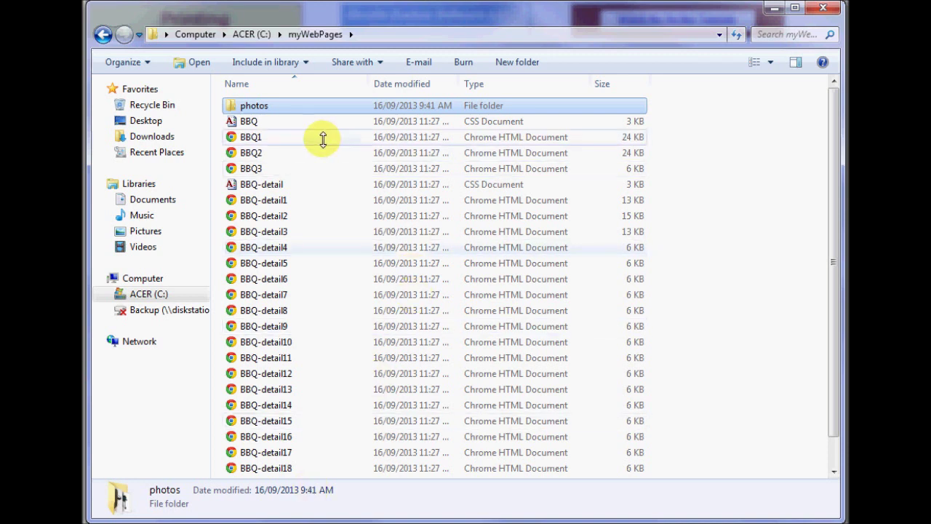
{"action": "left_click_drag", "start_coordinate": [323, 139], "coordinate": [251, 163]}
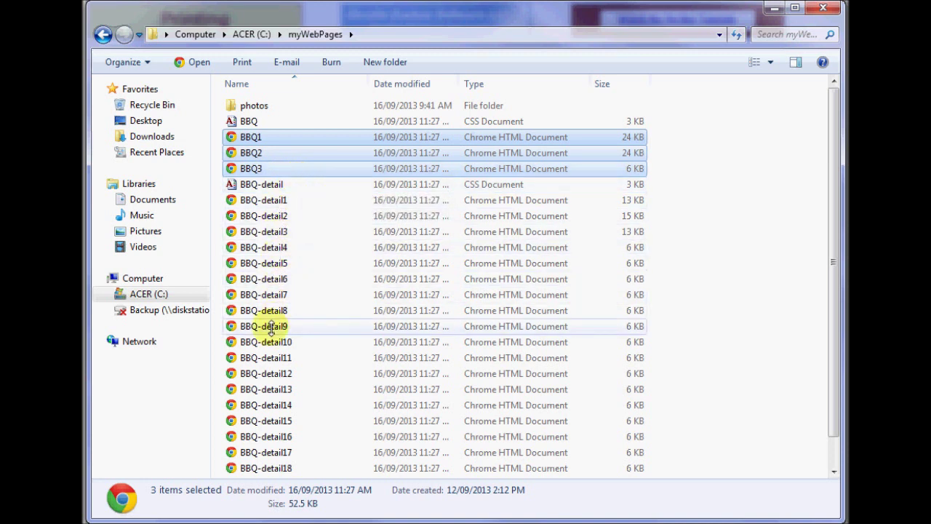
{"action": "left_click", "coordinate": [290, 137]}
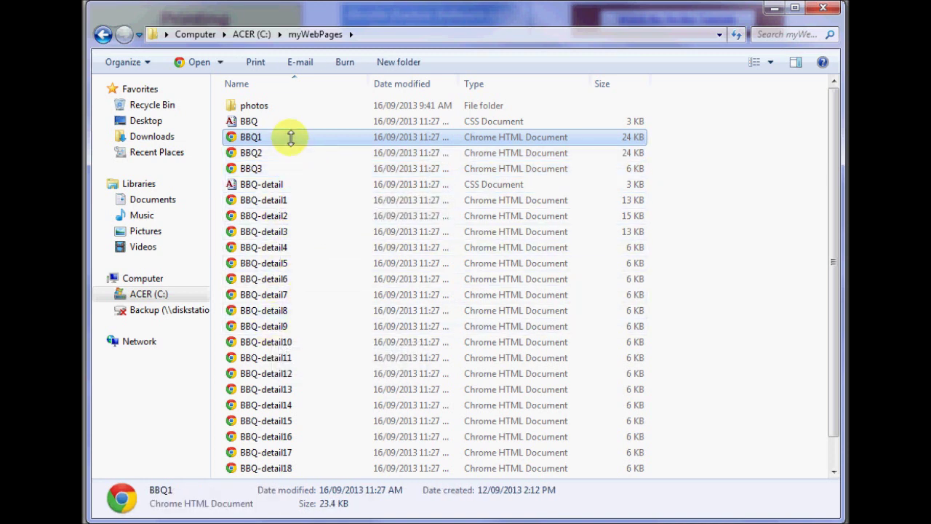
{"action": "double_click", "coordinate": [290, 136]}
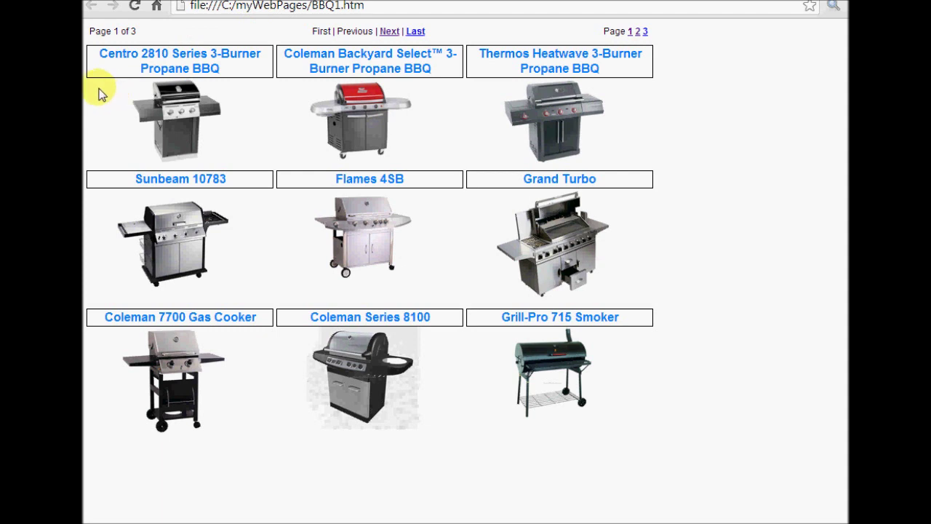
- Examine the thumbnail page and follow the Coleman Backyard Select photo to its detail page to check the price layout
{"action": "left_click_drag", "start_coordinate": [98, 92], "coordinate": [259, 97]}
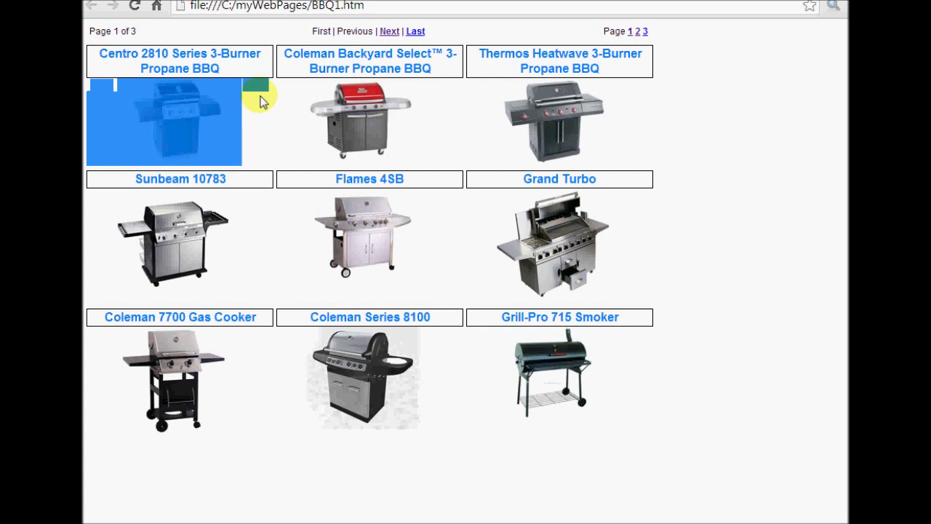
{"action": "left_click", "coordinate": [104, 95]}
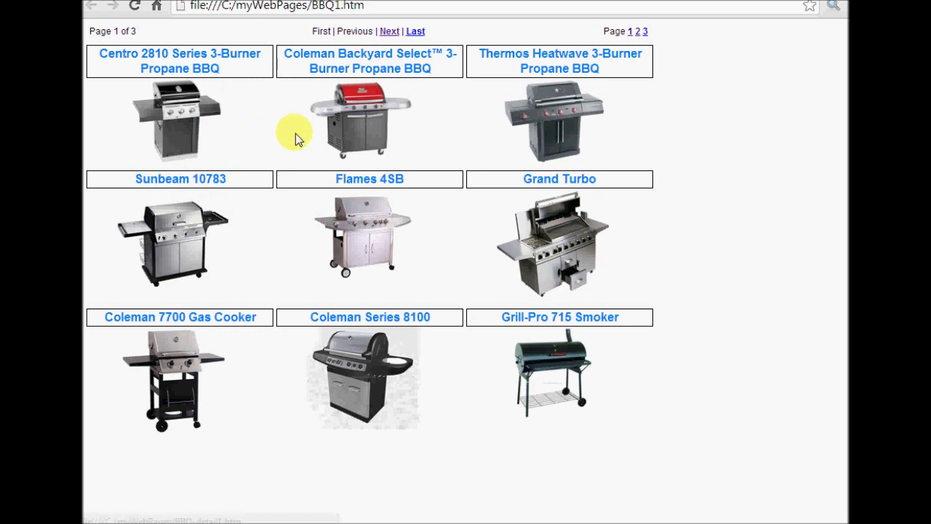
{"action": "left_click", "coordinate": [367, 139]}
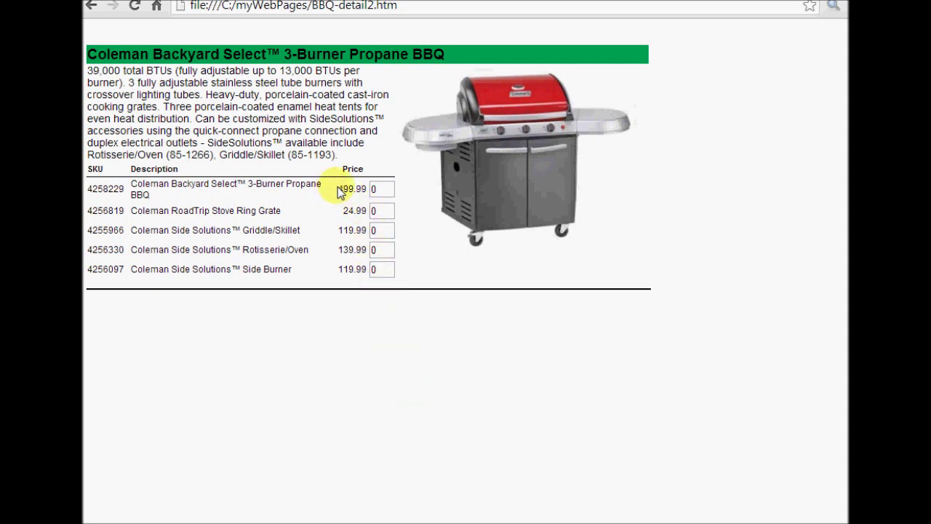
{"action": "left_click_drag", "start_coordinate": [337, 189], "coordinate": [366, 190]}
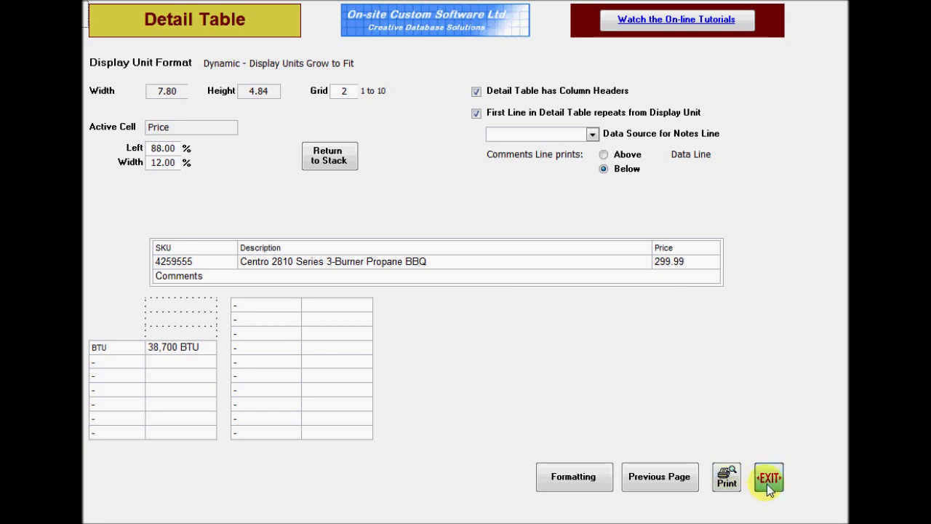
- Place an empty data field in the detail table and widen it to 100% of the table
{"action": "left_click_drag", "start_coordinate": [347, 429], "coordinate": [157, 243]}
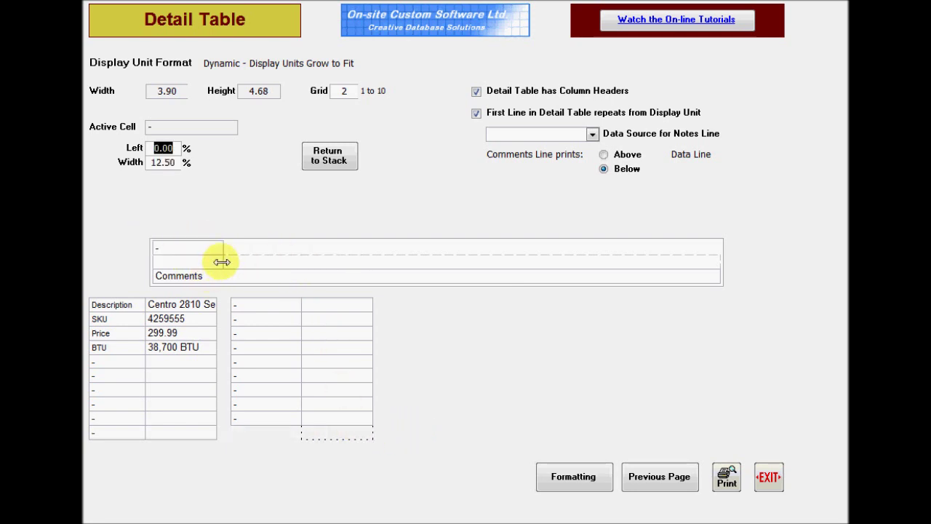
{"action": "left_click_drag", "start_coordinate": [220, 259], "coordinate": [737, 260]}
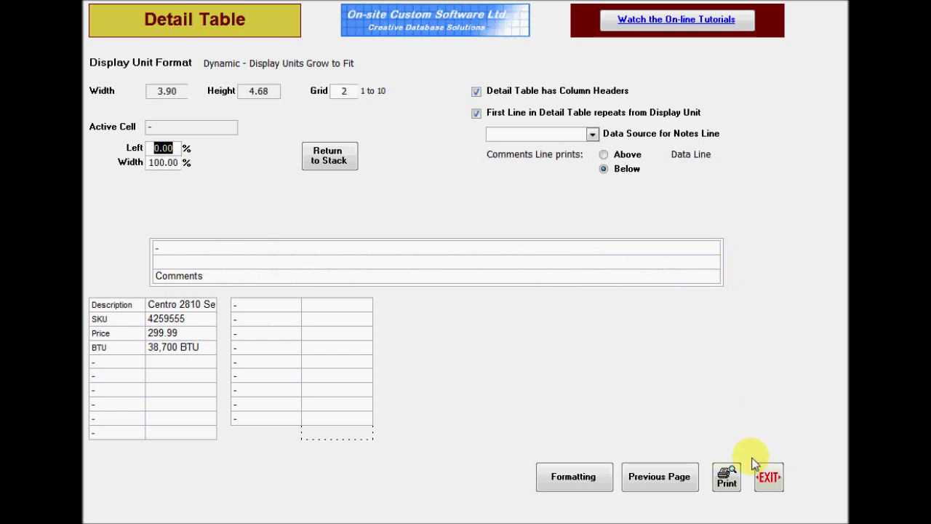